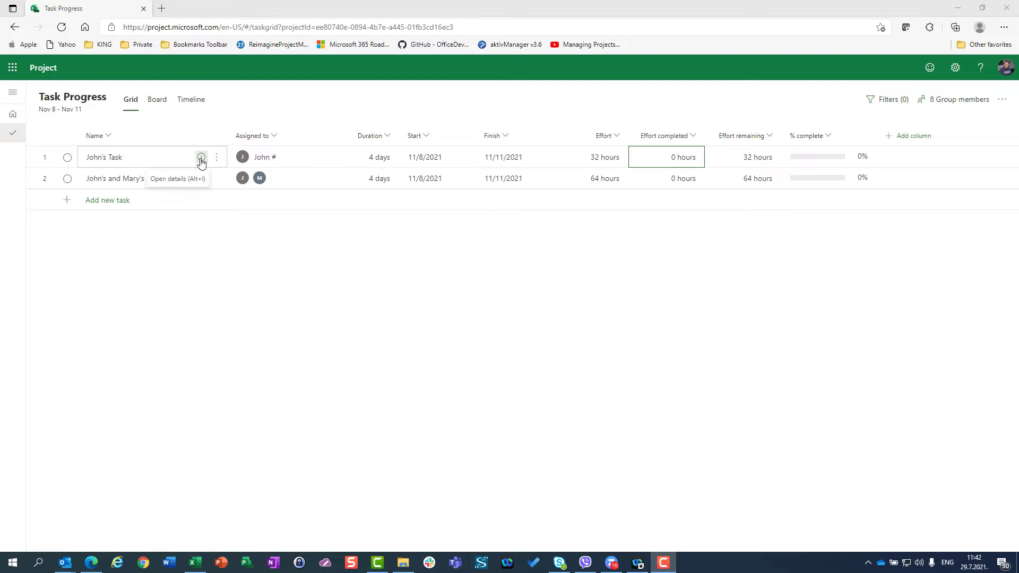
Step: Review the first task's details, then set its % complete to 50
click(201, 158)
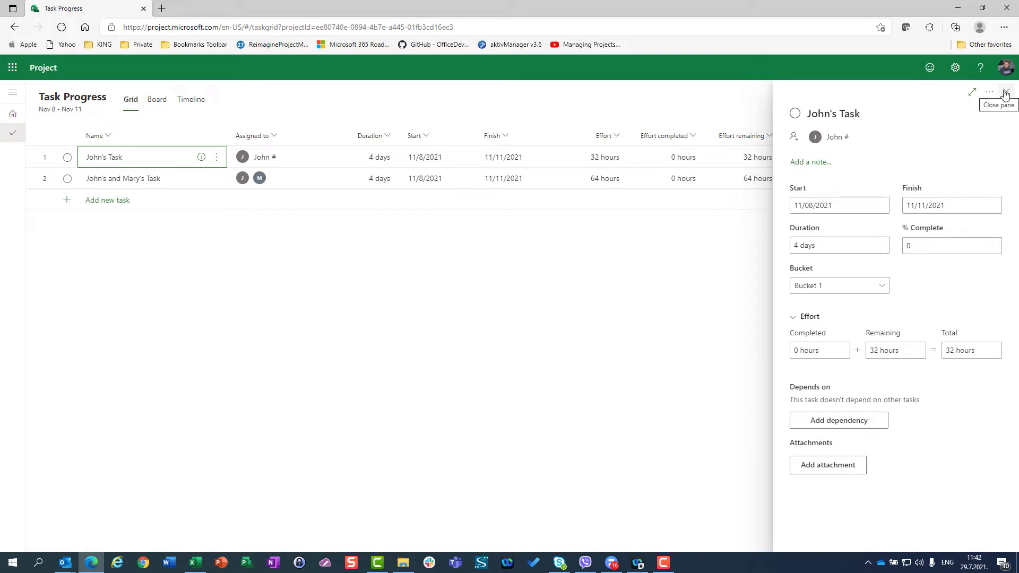
click(1004, 95)
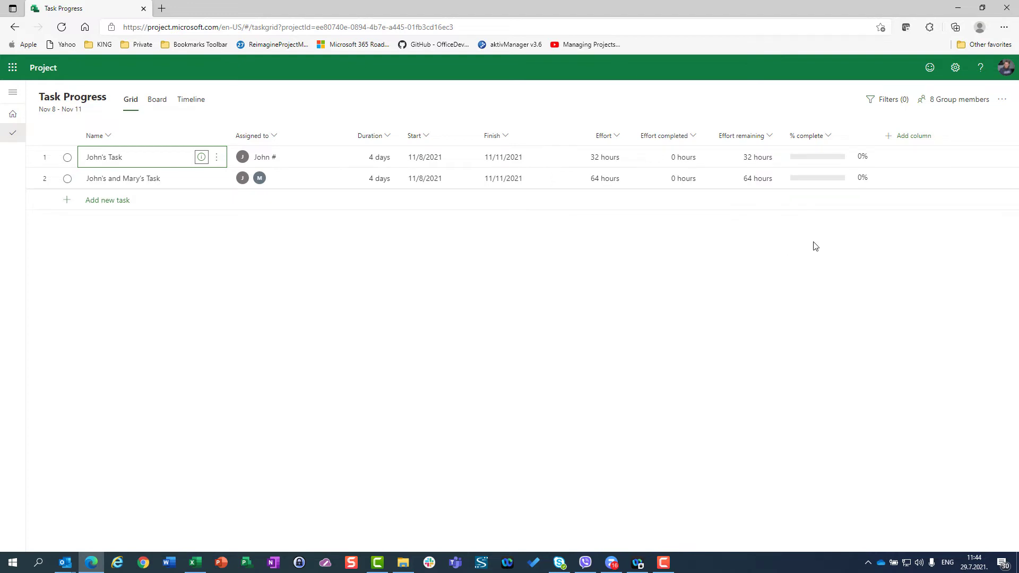
mouse_move(822, 162)
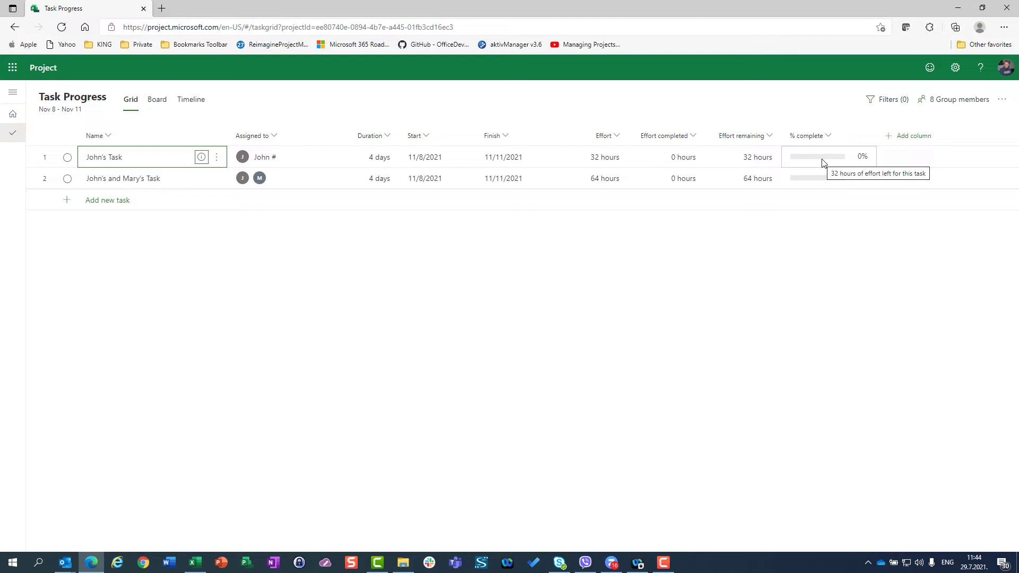
click(822, 163)
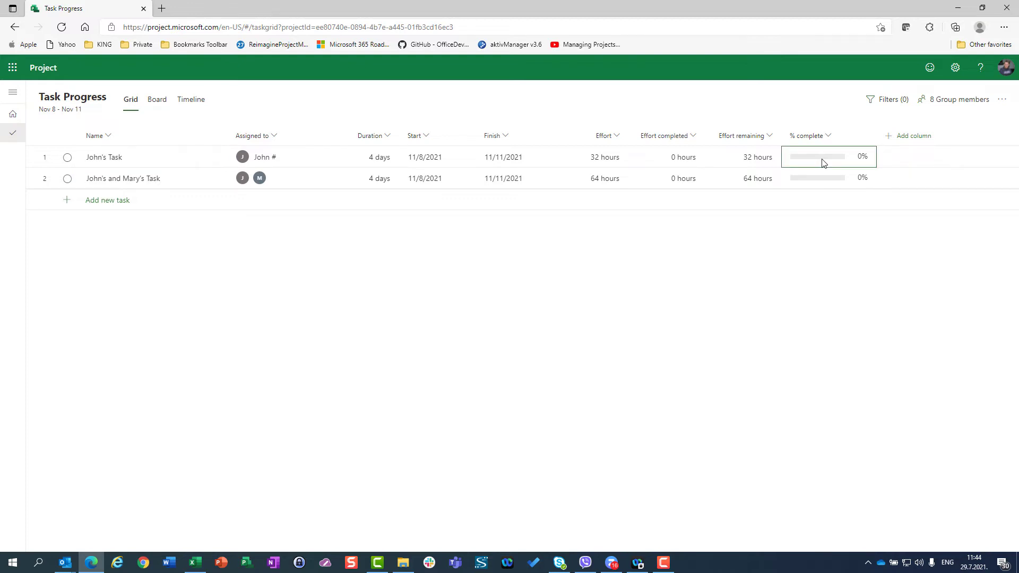
text(50)
key(Return)
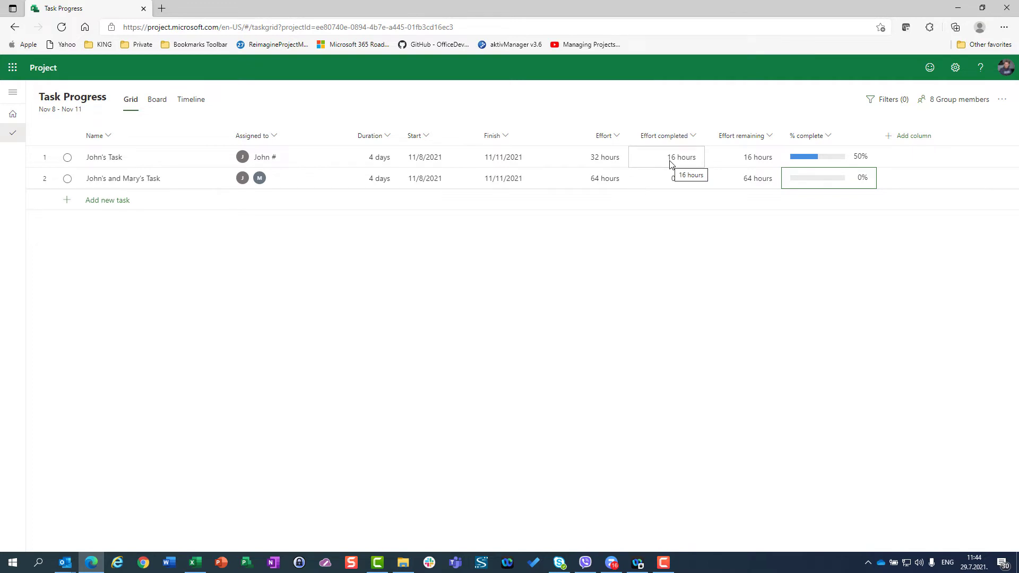
Step: Change the first task's % complete to 25, giving 8 hours completed and 24 remaining
click(833, 161)
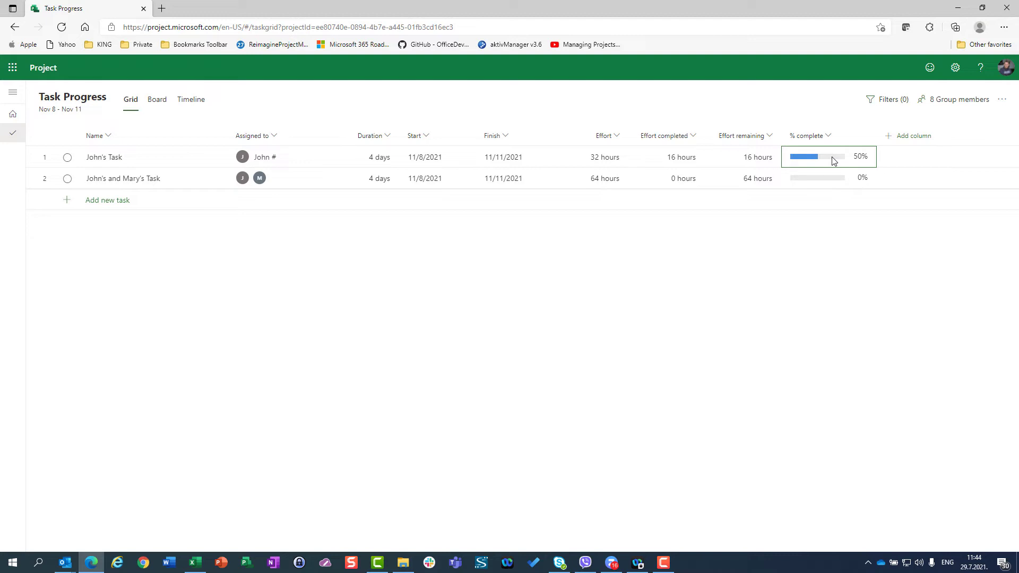
text(25)
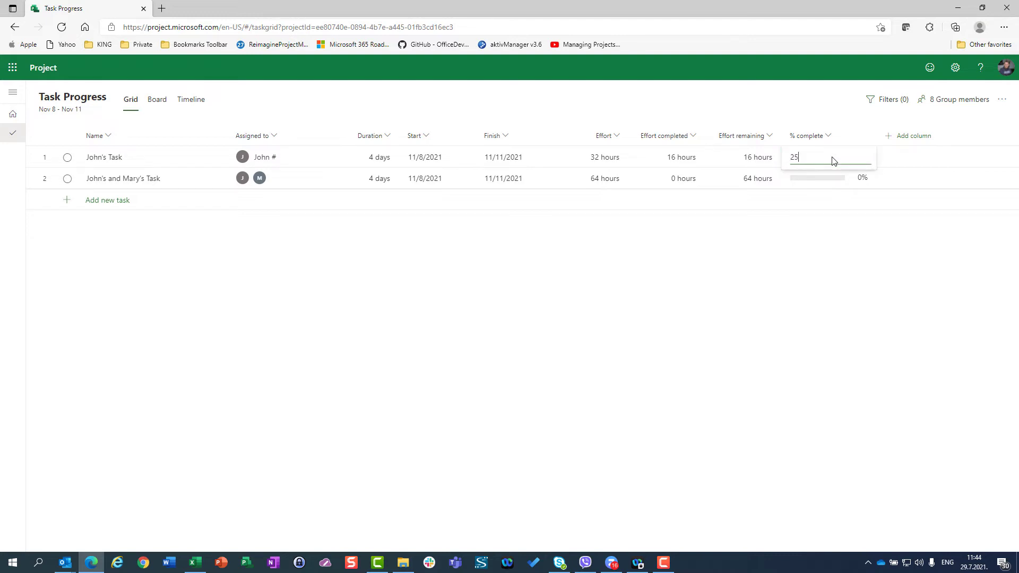
key(Return)
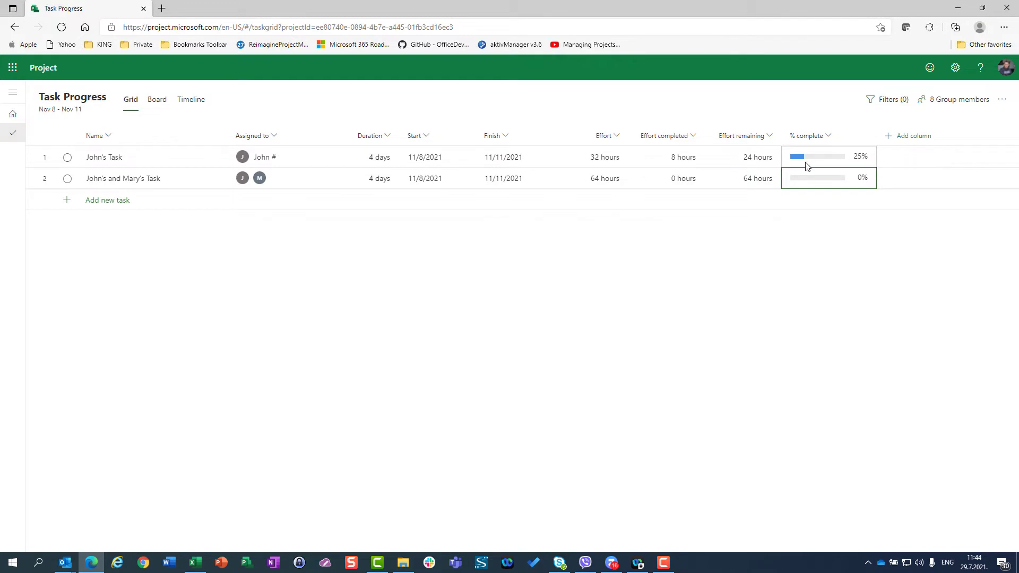
mouse_move(804, 167)
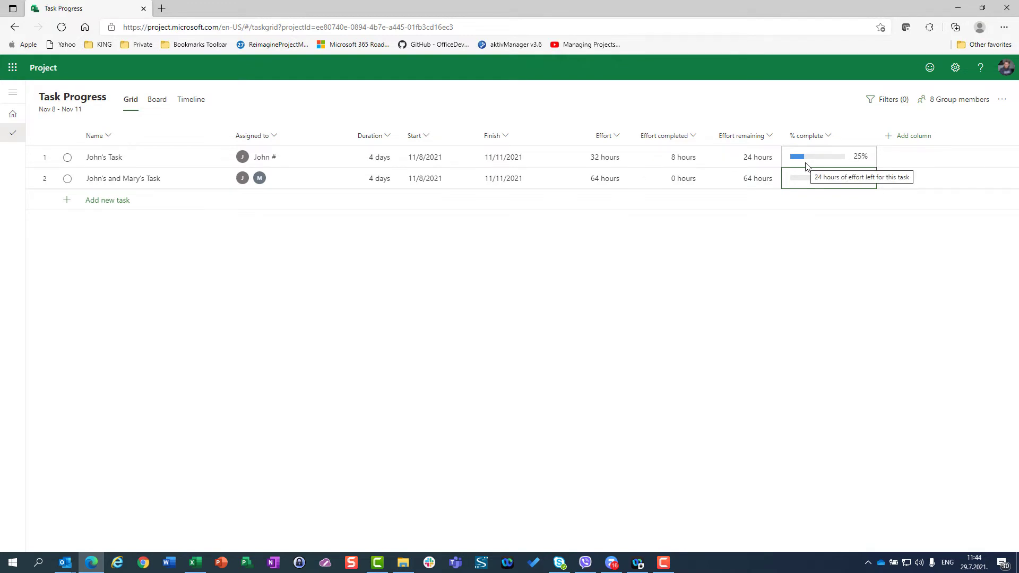
click(805, 167)
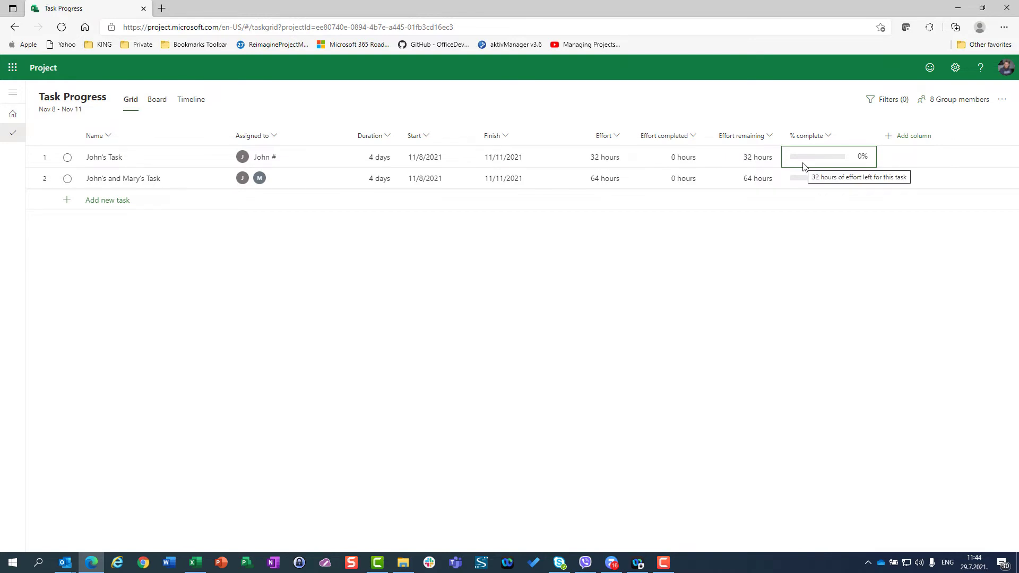
click(804, 165)
text(25)
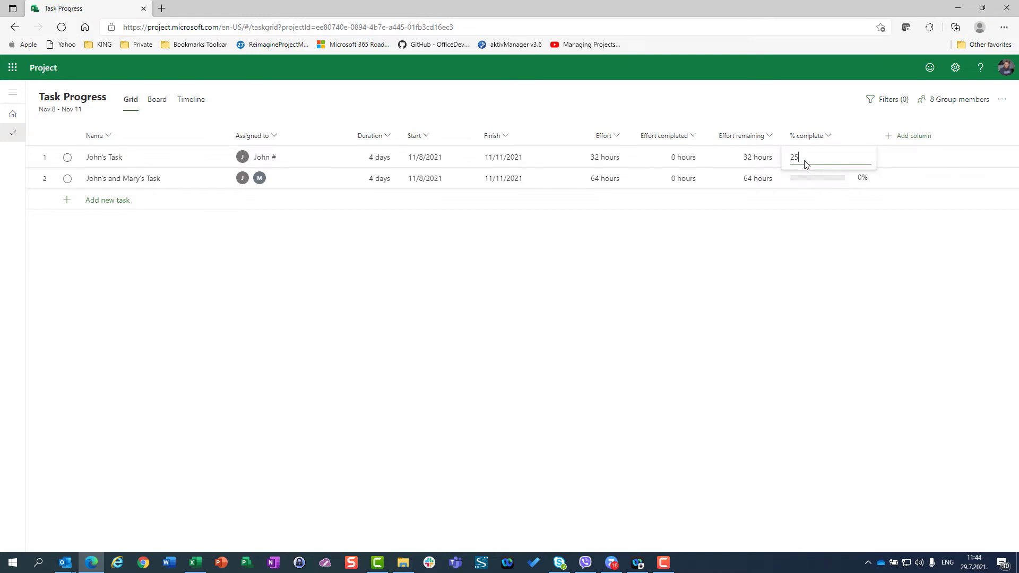
key(Return)
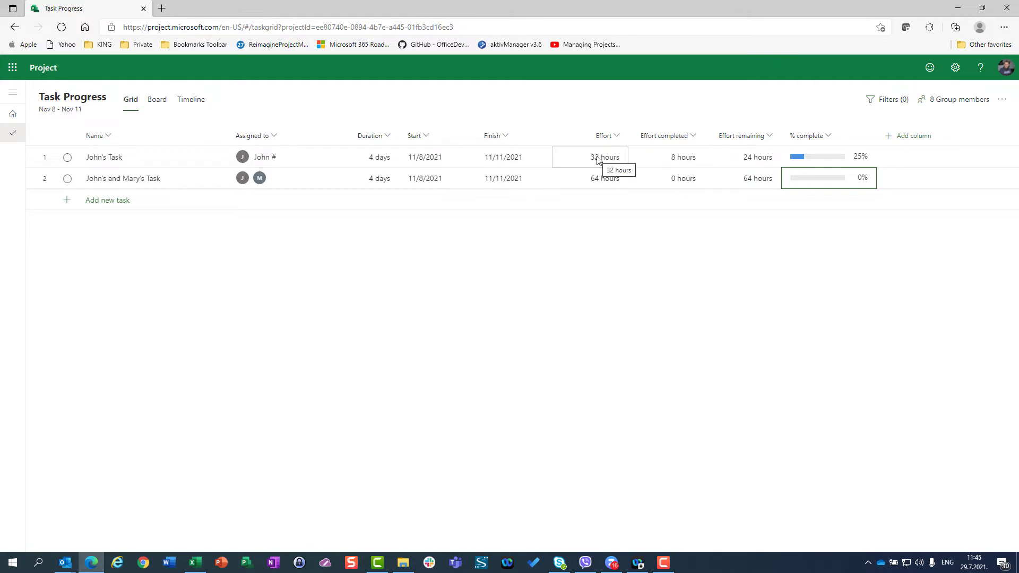
Step: Set the second task to 25% complete, giving 16 hours completed and 48 remaining
click(812, 185)
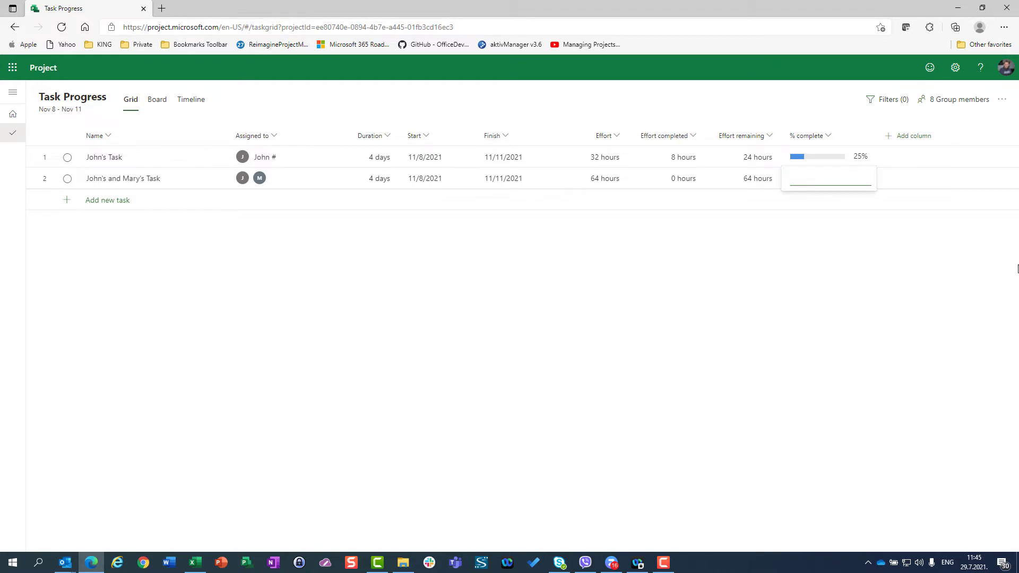
text(25)
key(Return)
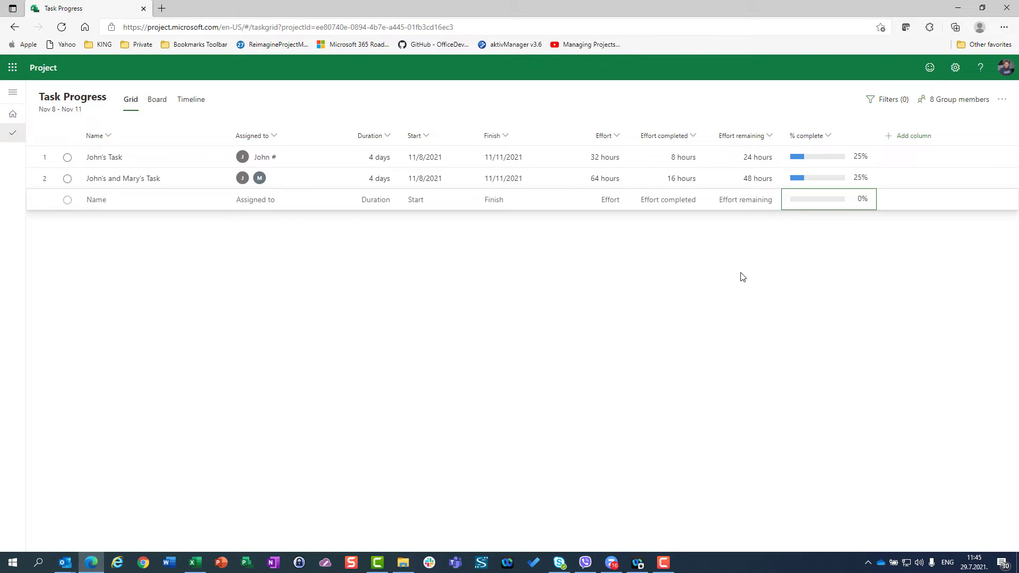
Step: Set the first task to 37% complete, then undo all progress back to 0%
click(817, 162)
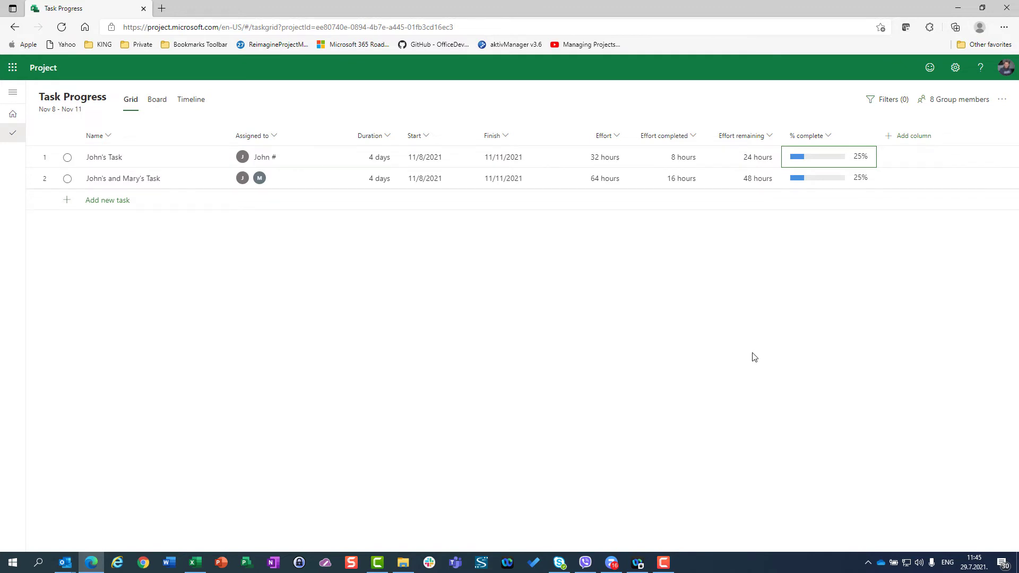
text(37)
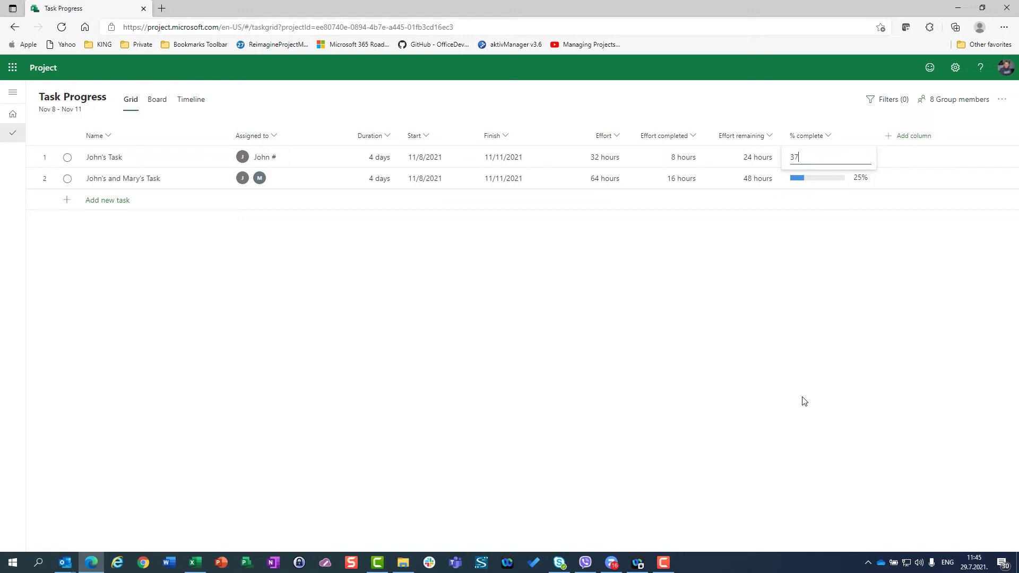
key(Return)
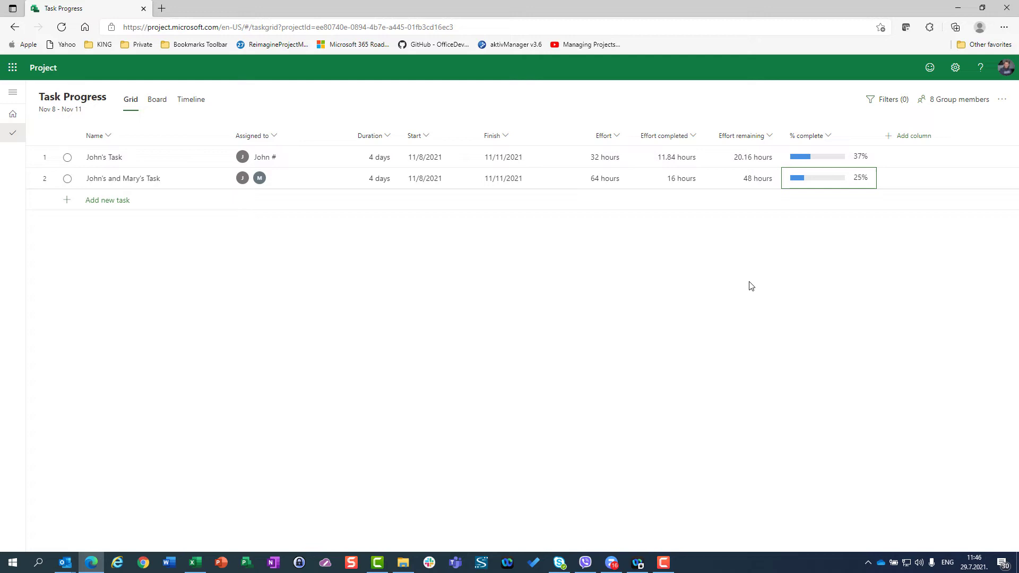
key(ctrl+z)
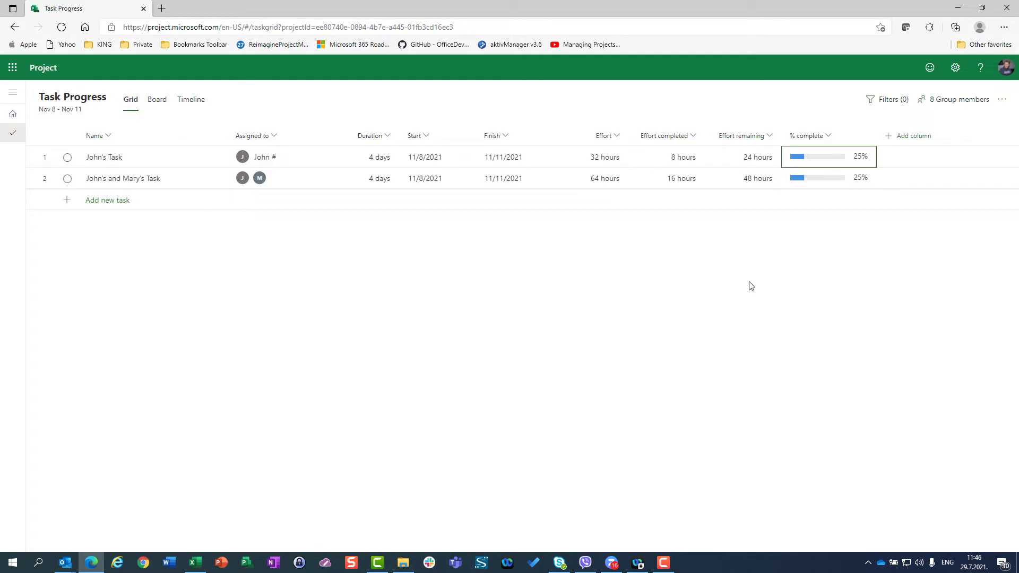
key(ctrl+z)
key(ctrl+z)
Step: Enter 8 and 16 hours of effort completed for the first and second tasks
key(F10)
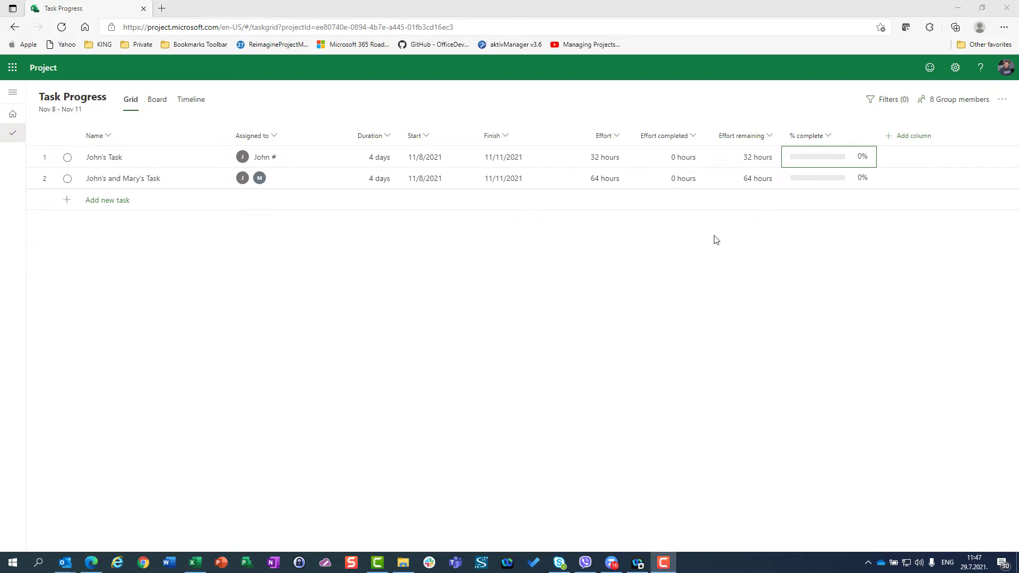
click(683, 162)
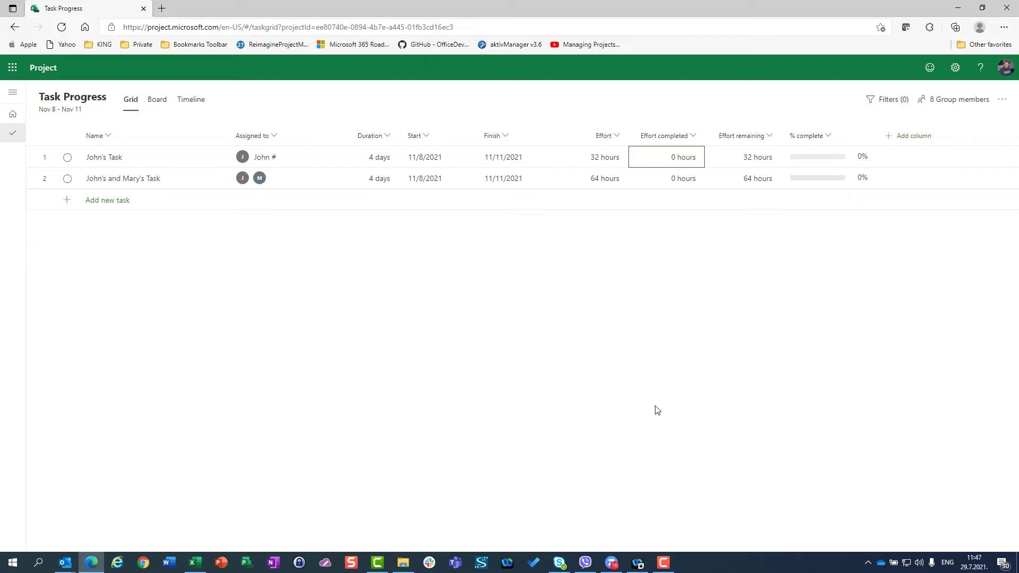
text(8)
key(Return)
text(16)
key(Return)
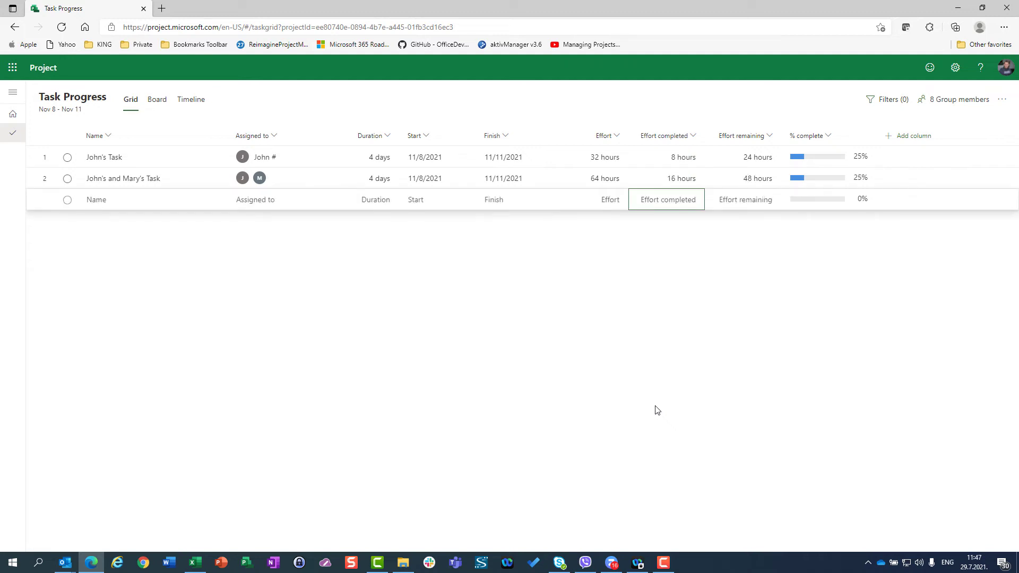
key(Up)
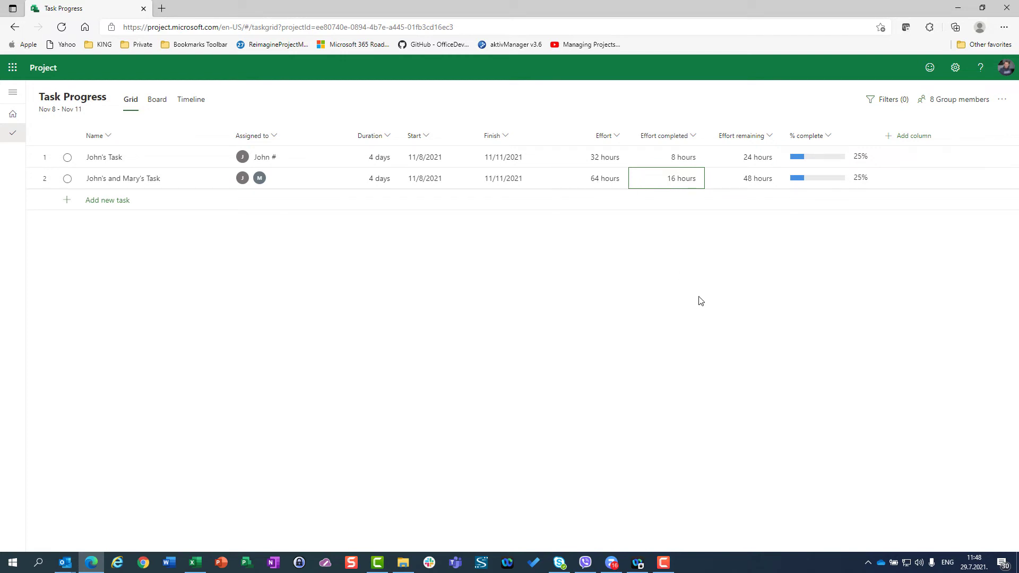
Step: Clear the completed effort, then give John's Task 8 hours completed and 32 remaining
key(Delete)
key(Up)
key(Delete)
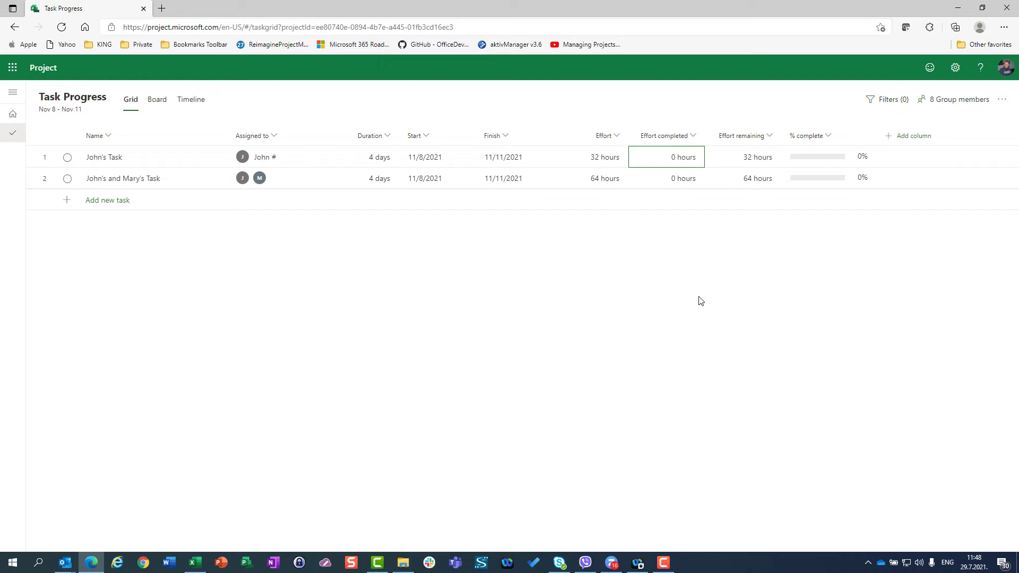
text(8)
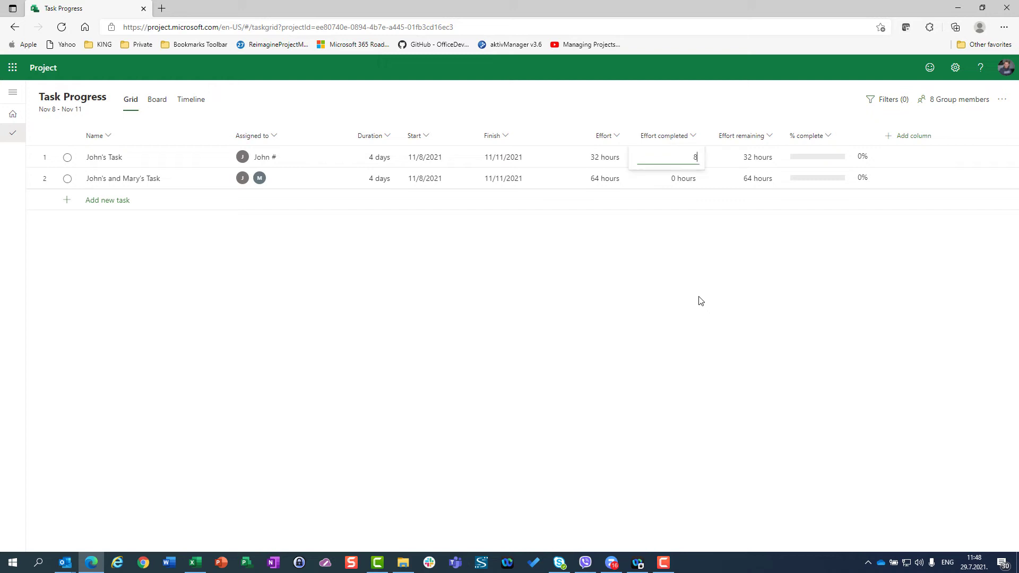
key(Tab)
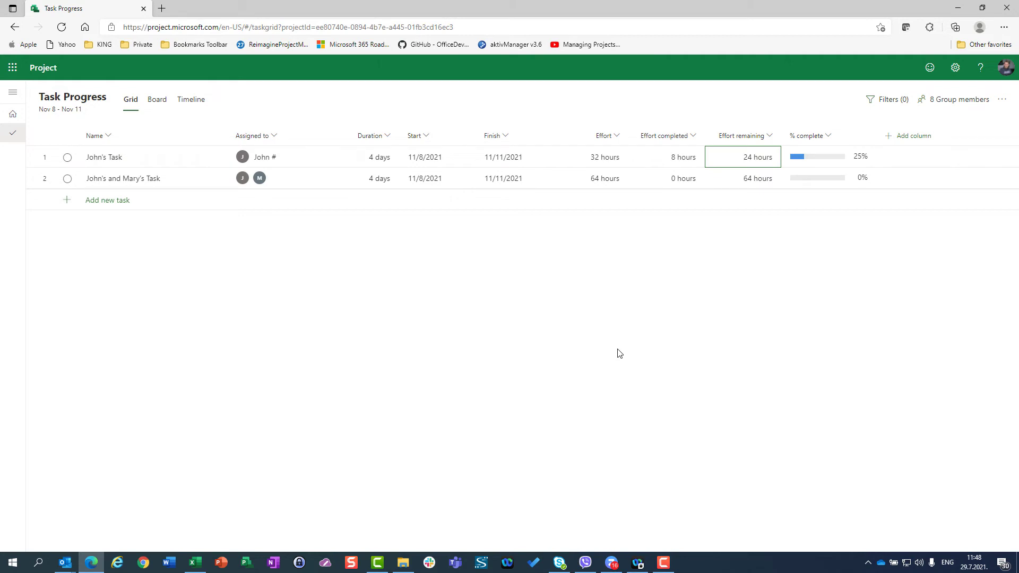
text(32)
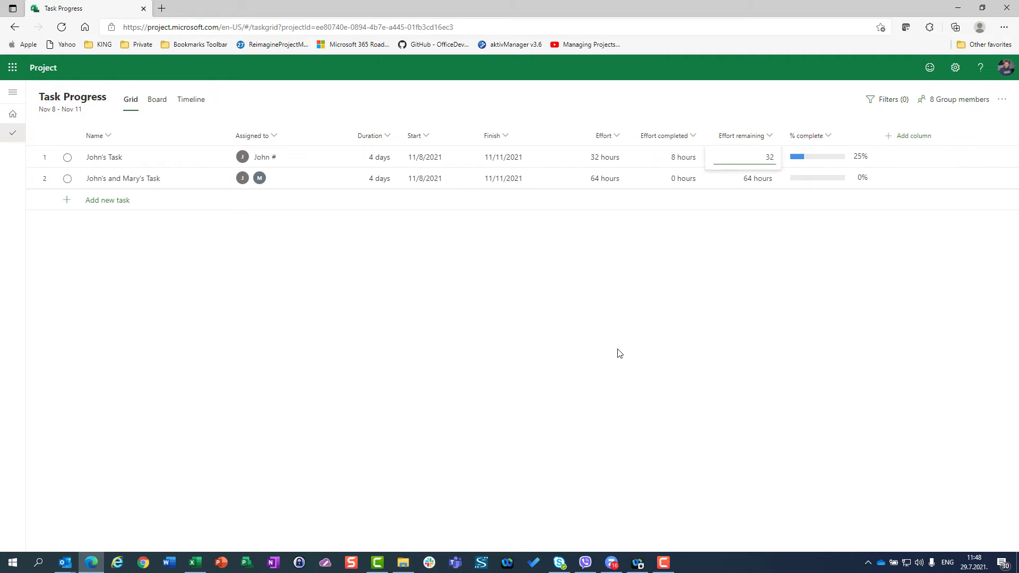
key(Return)
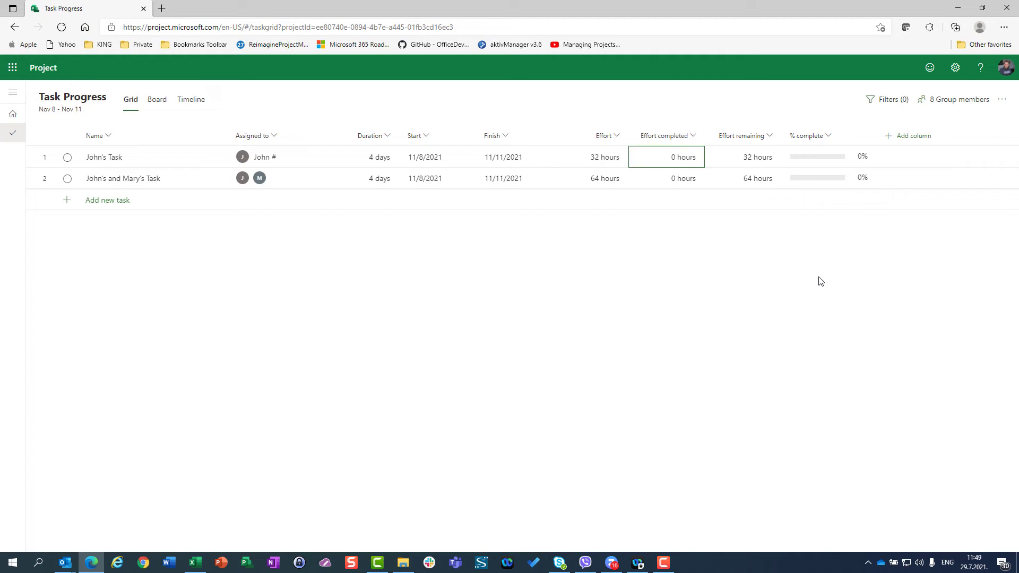
Step: Enter 24 hours completed and 16 remaining for John's Task, bringing it to 75%
text(8)
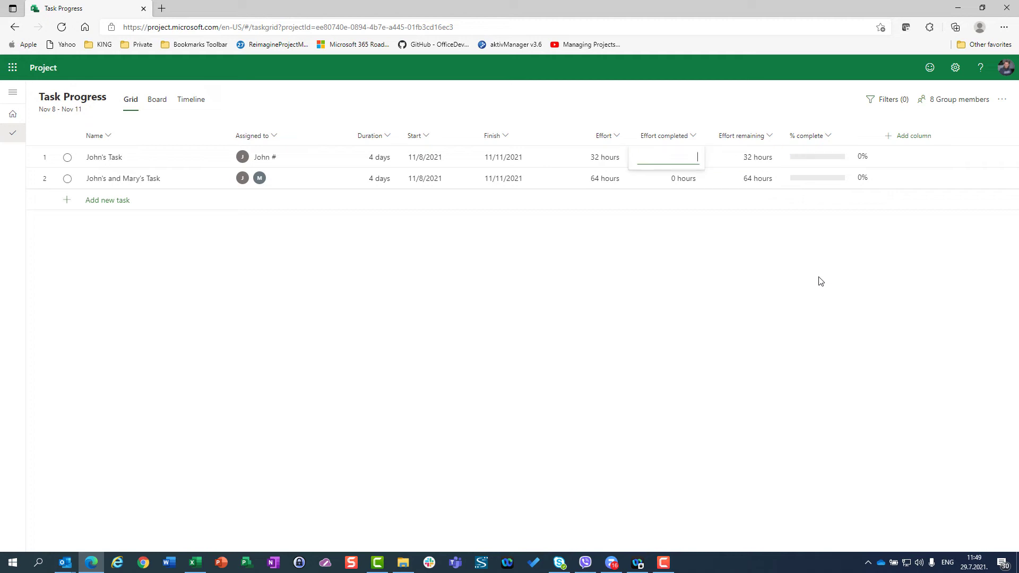
text(24)
key(Tab)
text(16)
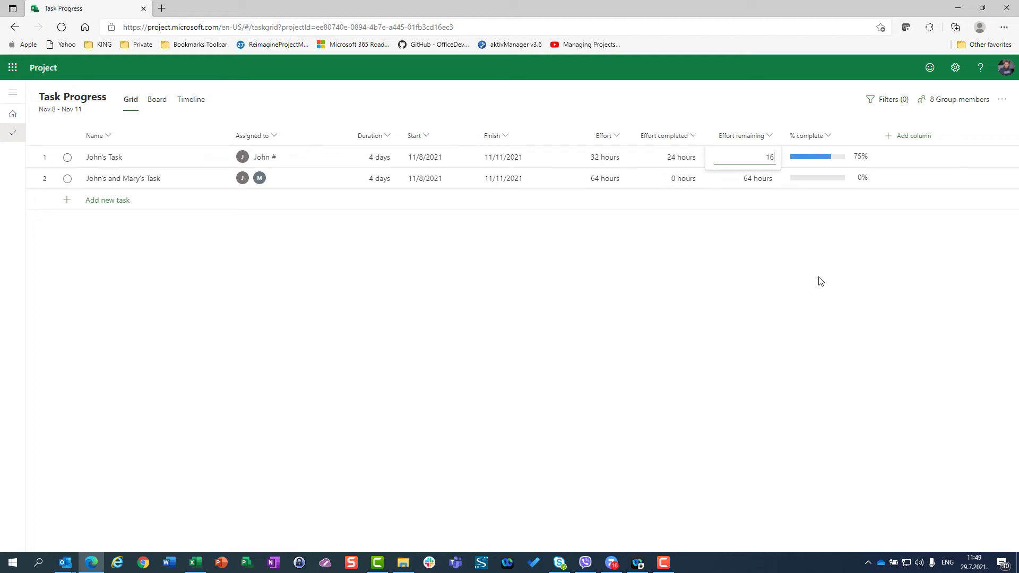
key(Return)
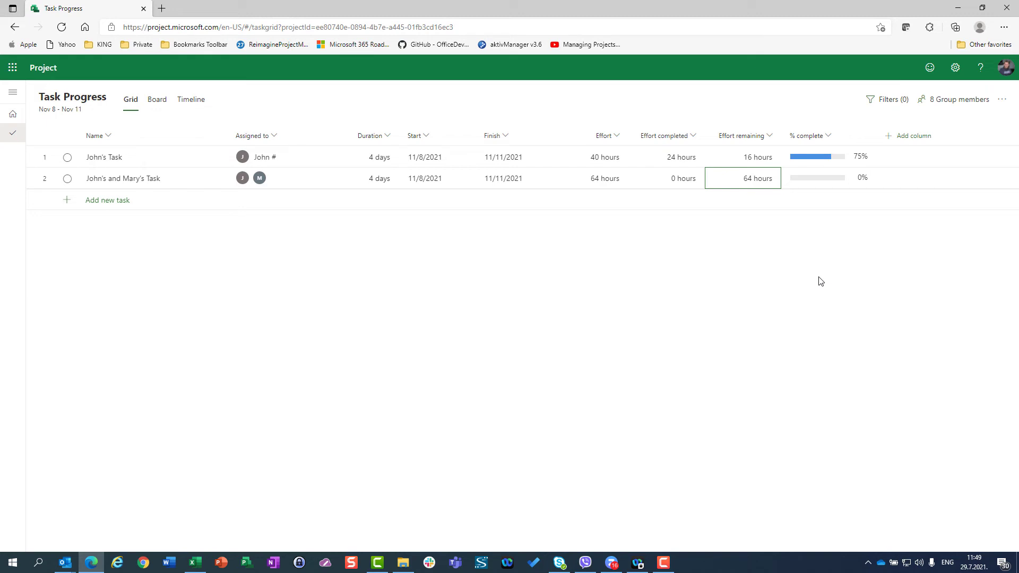
mouse_move(805, 165)
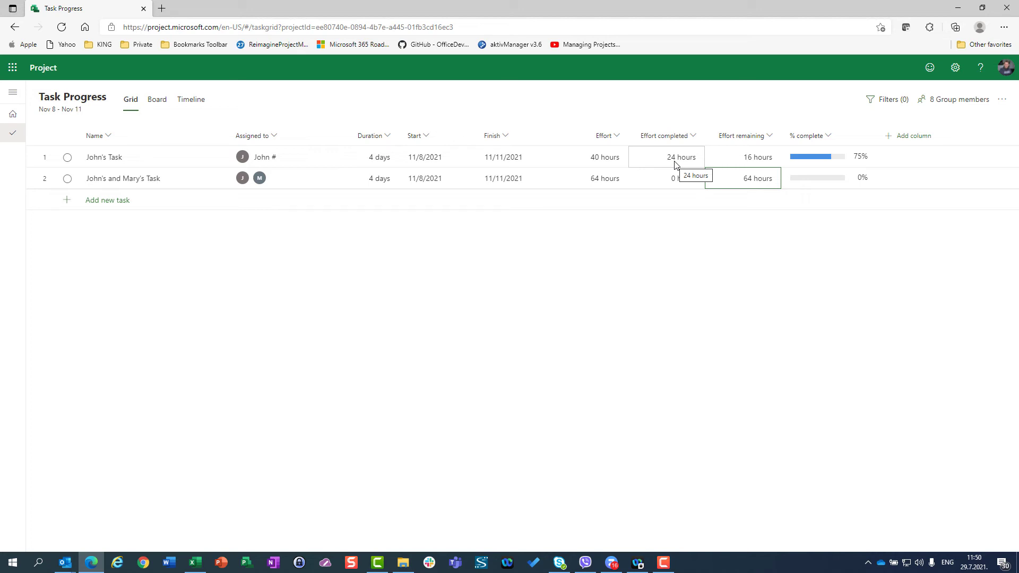
Step: Set John's Task effort remaining to 0 hours
click(745, 158)
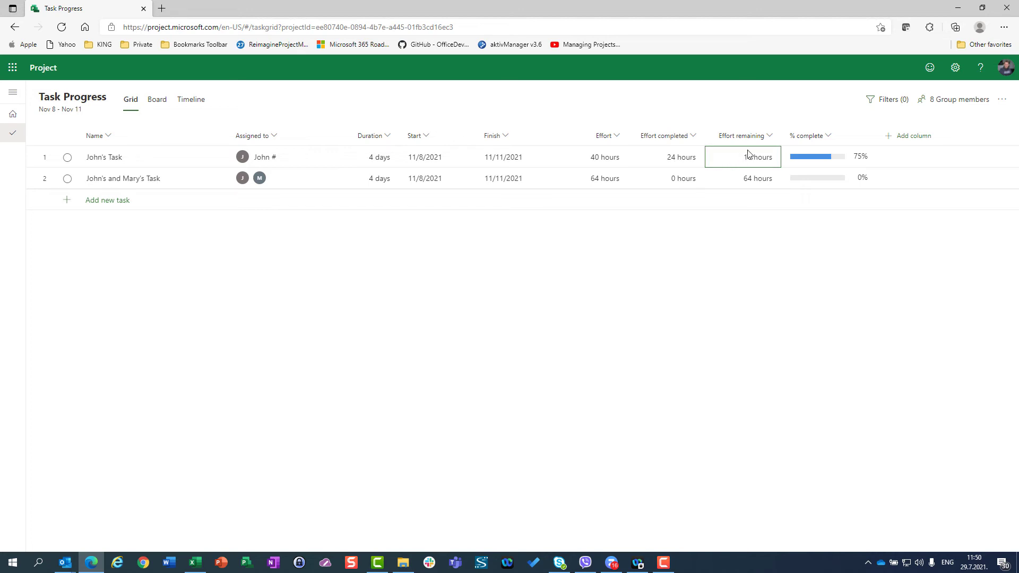
text(0)
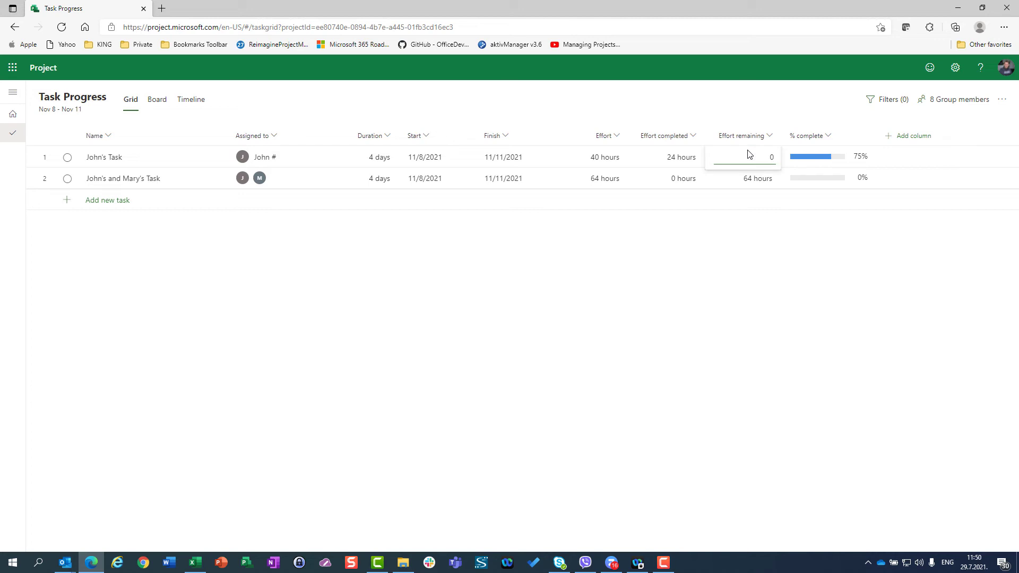
key(Return)
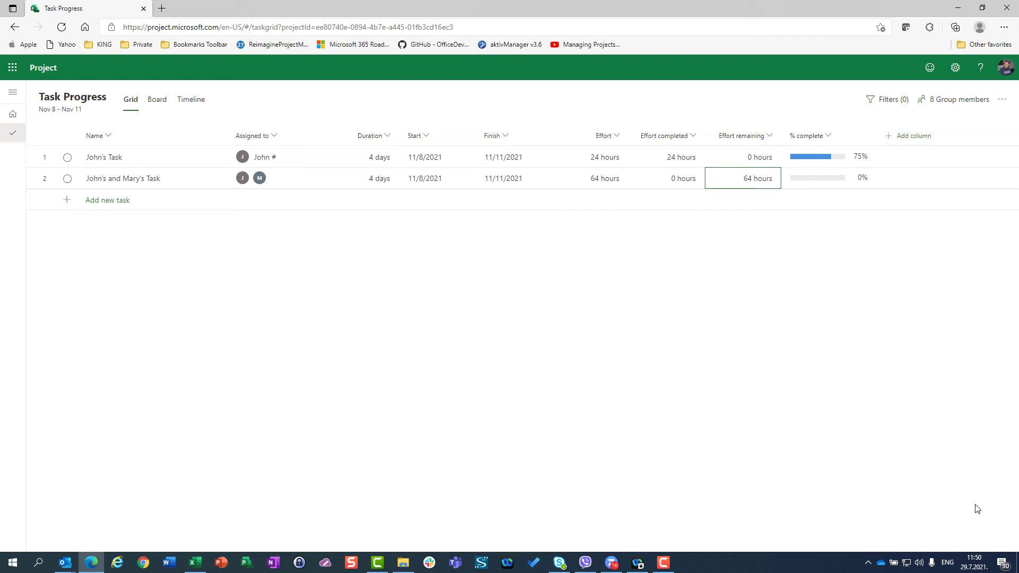
mouse_move(966, 571)
Step: Undo the remaining-effort change and try 16 hours in John's Task completed and remaining effort
key(ctrl+z)
key(ctrl+z)
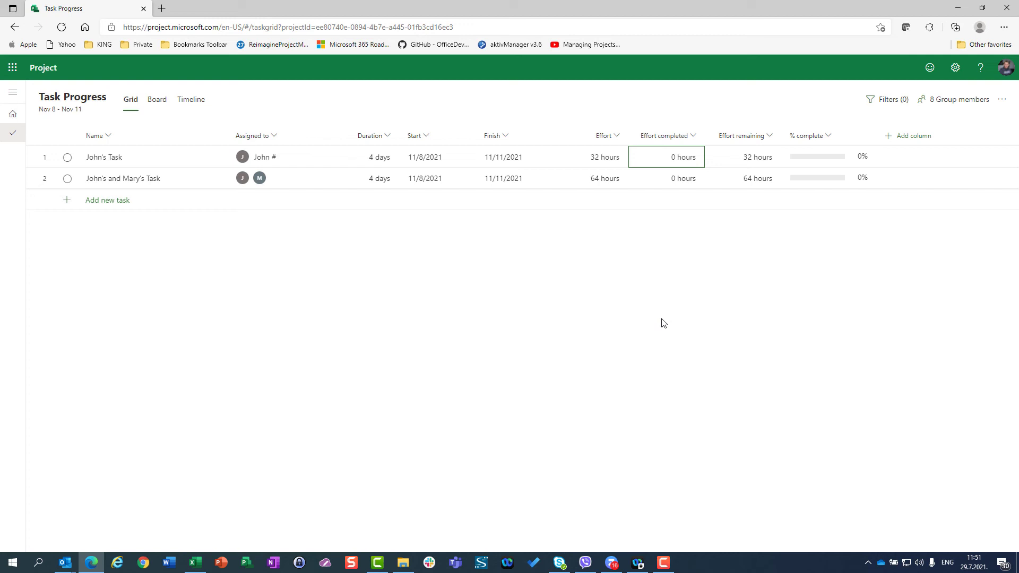
text(16)
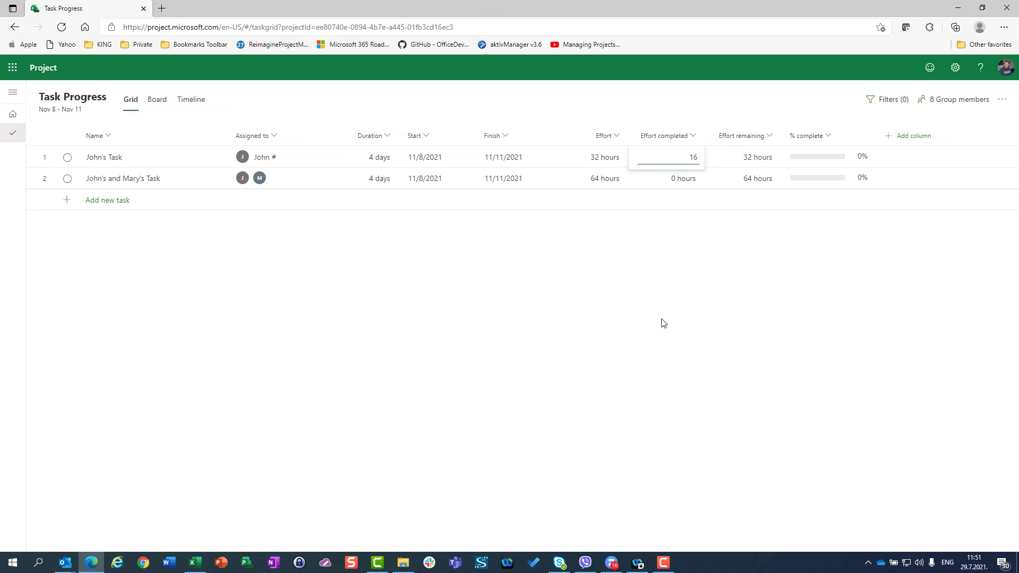
key(Return)
key(Up)
key(Right)
key(Down)
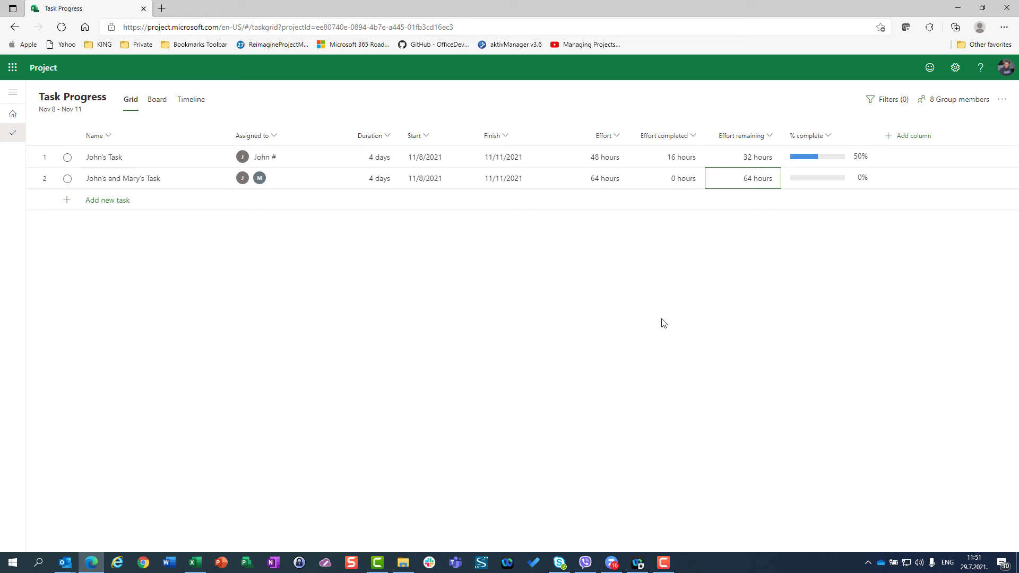
key(Up)
text(16)
key(Return)
Step: Clear and re-enter 16 completed hours for John's Task, then undo that entry
key(Left)
key(Delete)
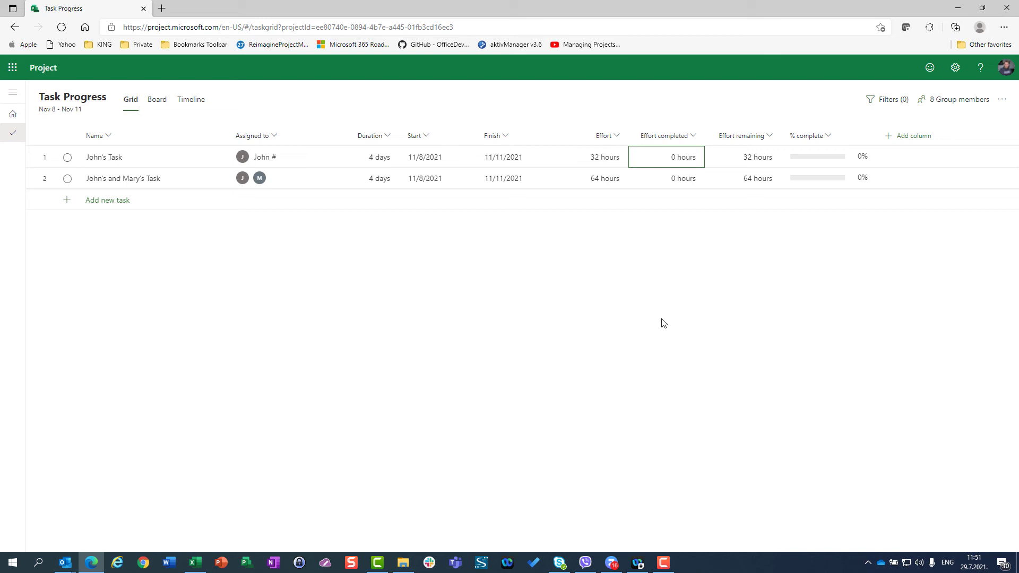
text(16)
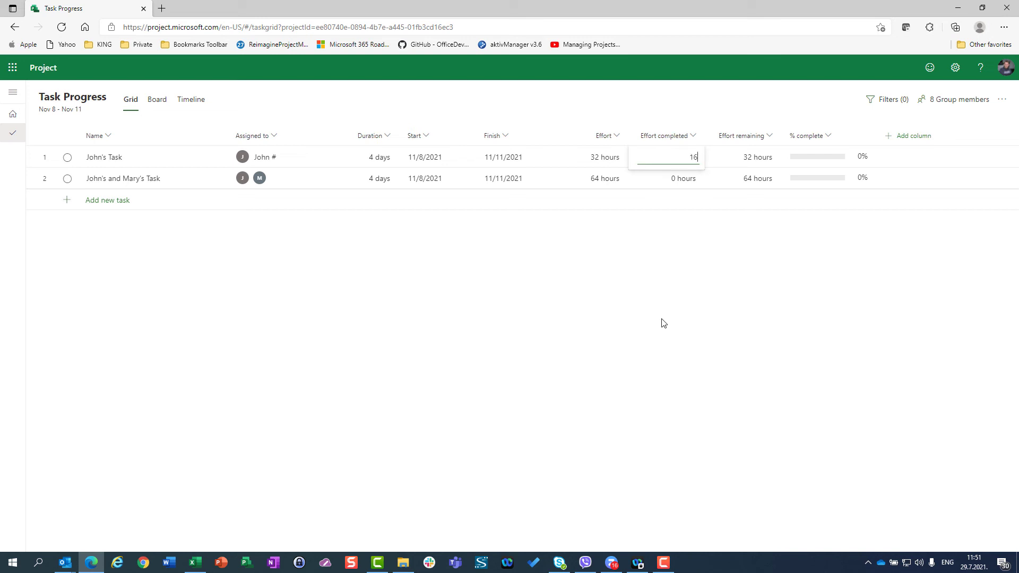
key(Return)
key(Right)
key(Down)
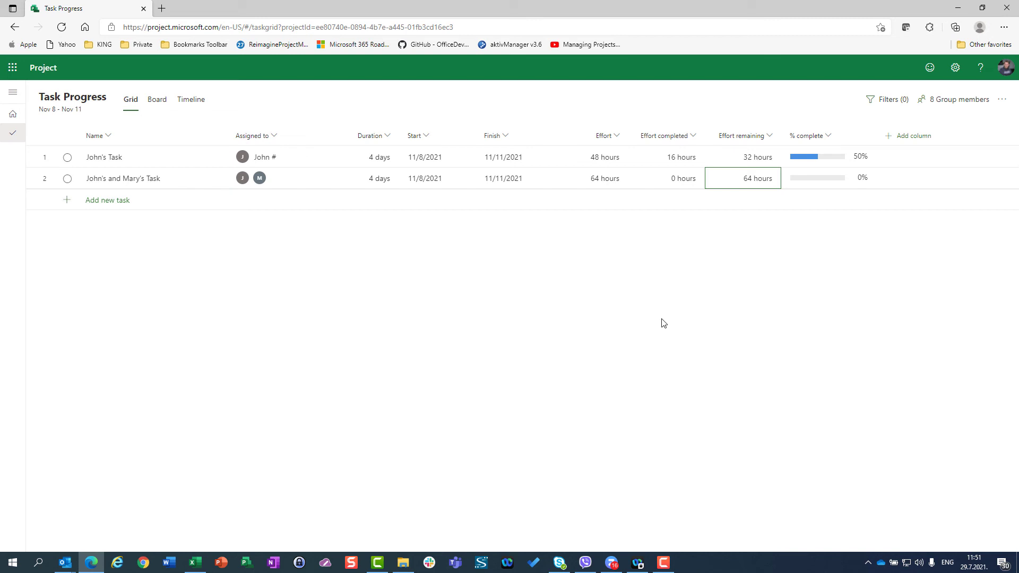
key(Up)
key(ctrl+z)
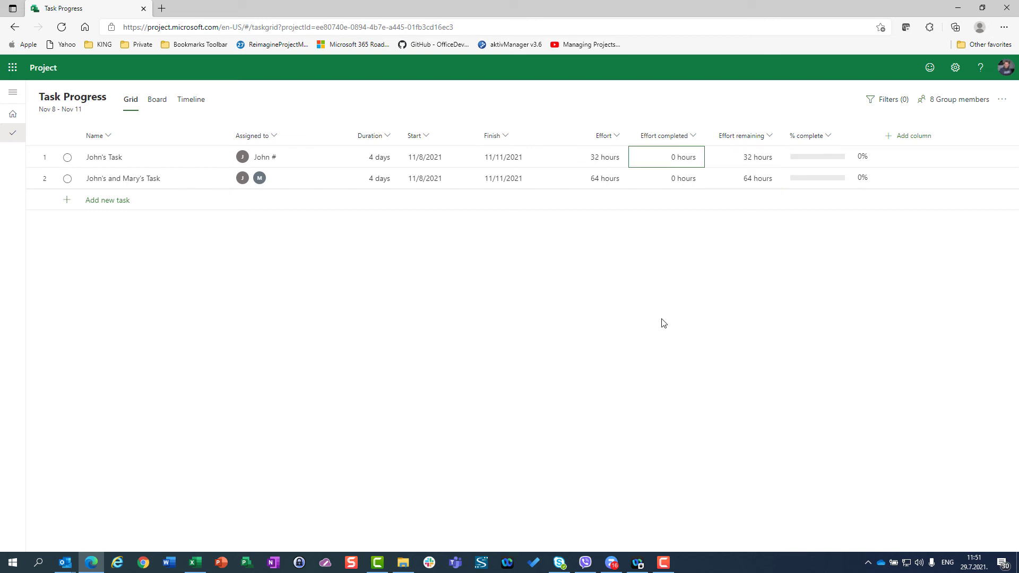
Step: Set John's Task effort to 48 hours with 16 hours completed
key(Left)
text(48)
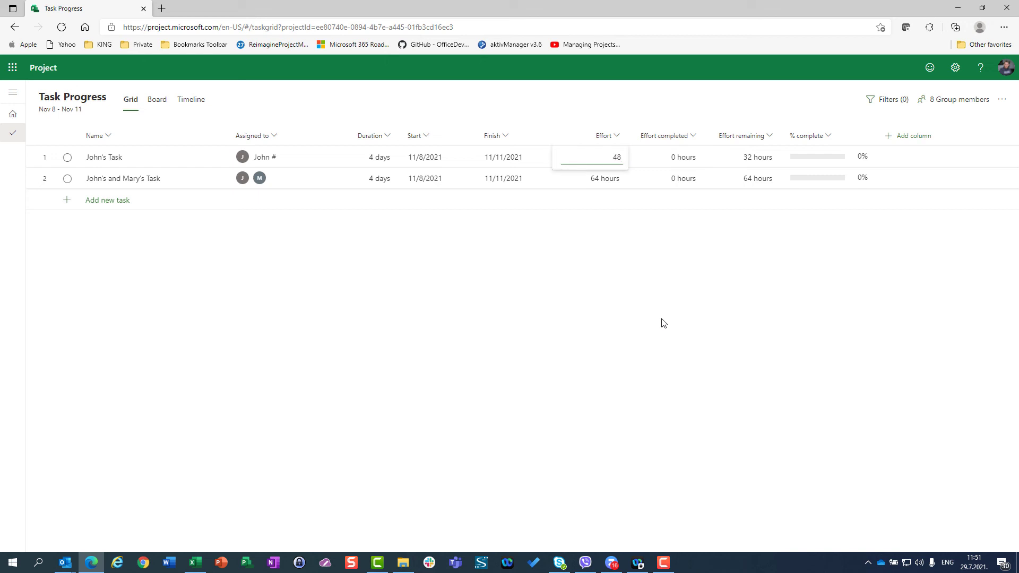
key(Return)
key(Right)
text(16)
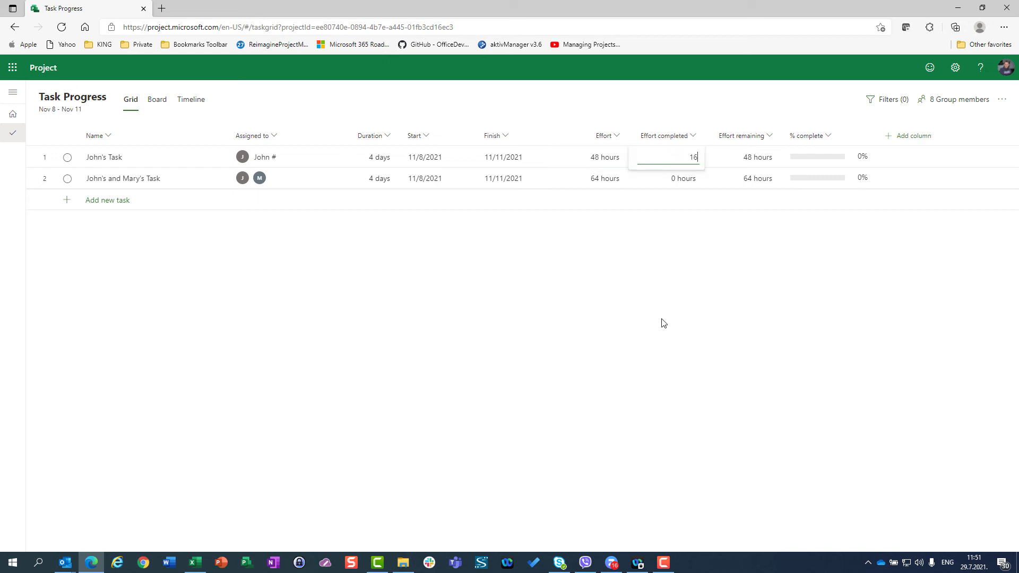
key(Return)
key(Up)
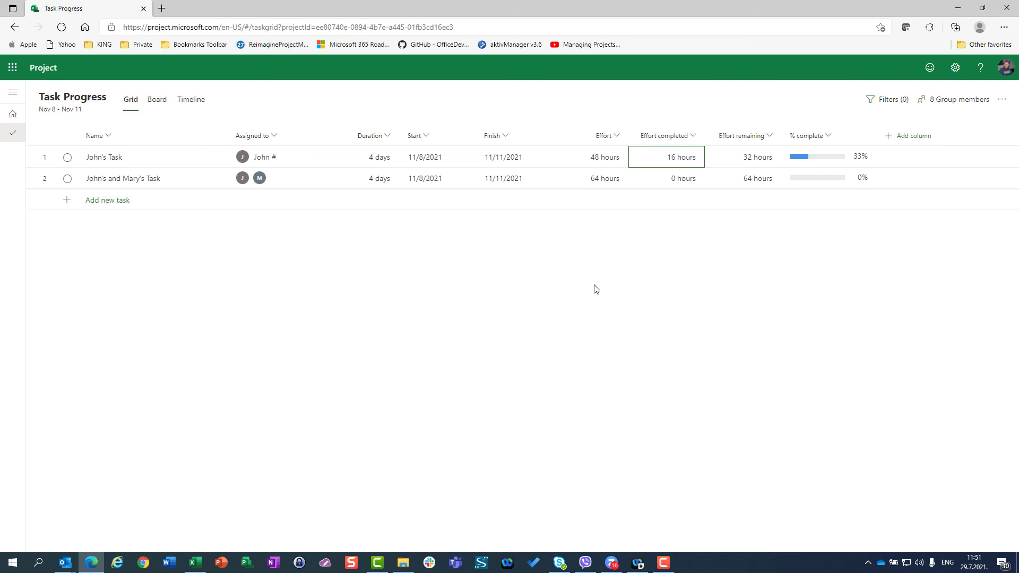
Step: Set John's Task effort to 16 hours
click(608, 162)
text(16)
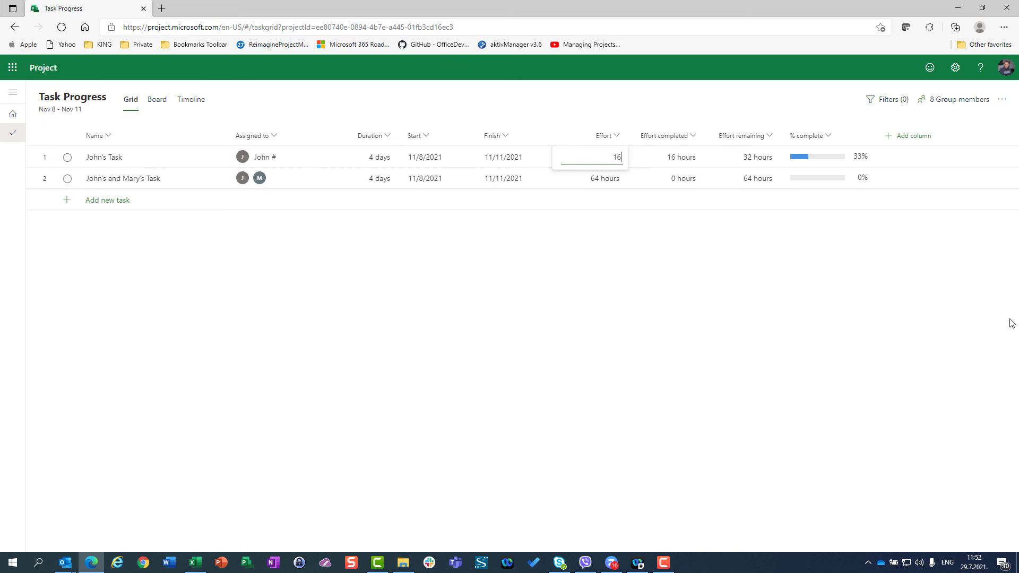
key(Return)
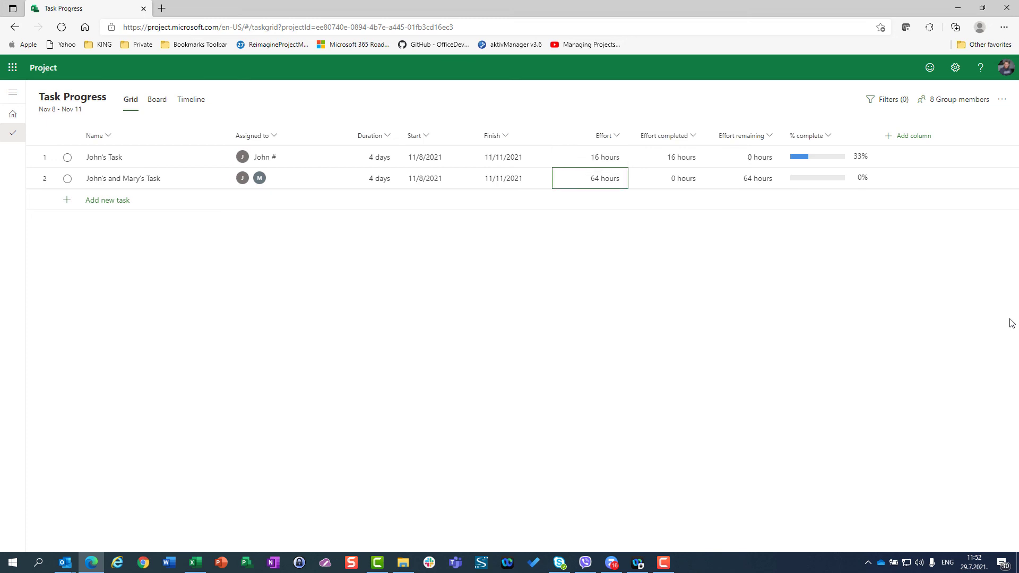
key(Up)
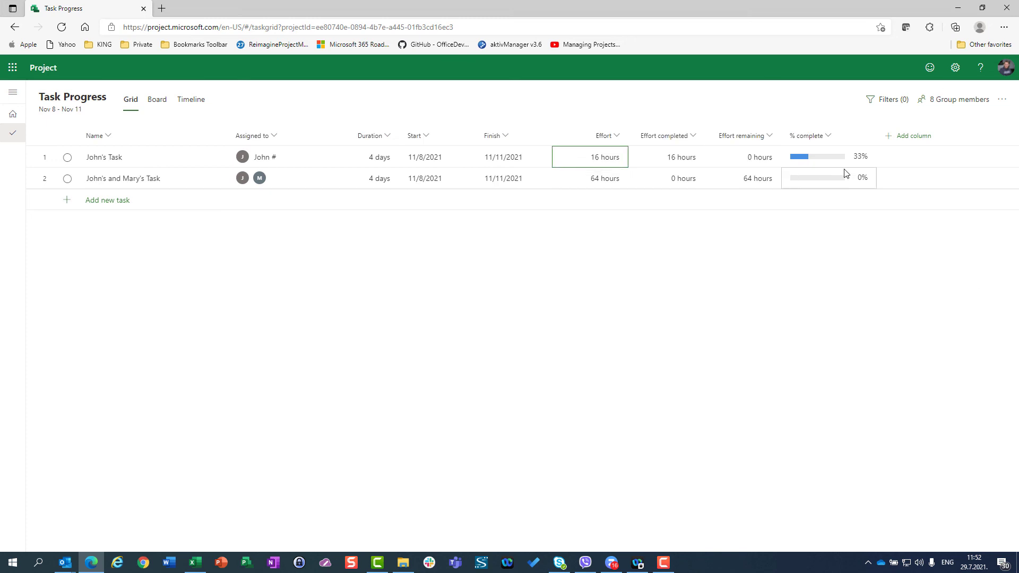
Step: Replace John's Task 33% complete with 100%, marking it done
mouse_move(813, 162)
click(809, 158)
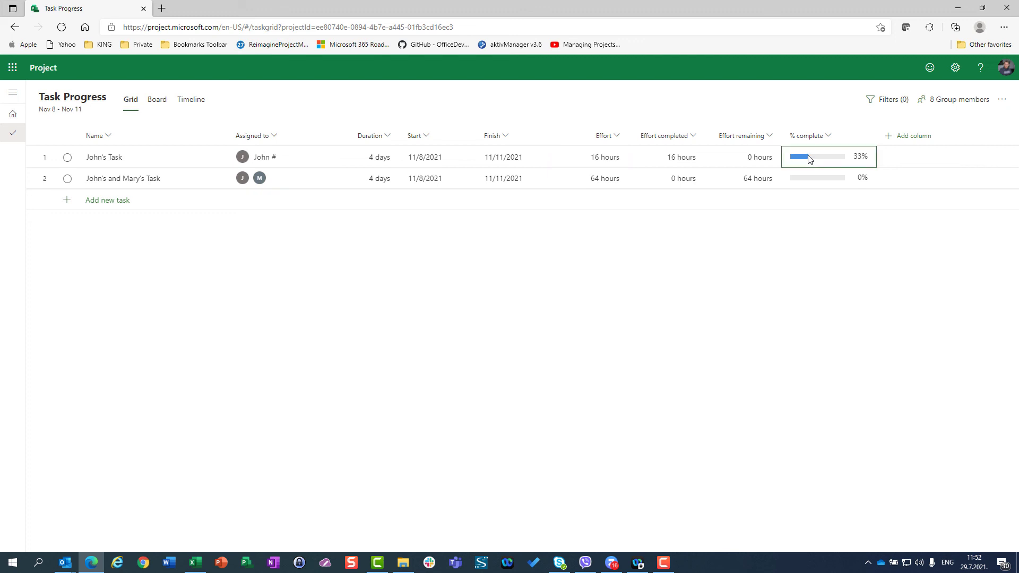
click(808, 158)
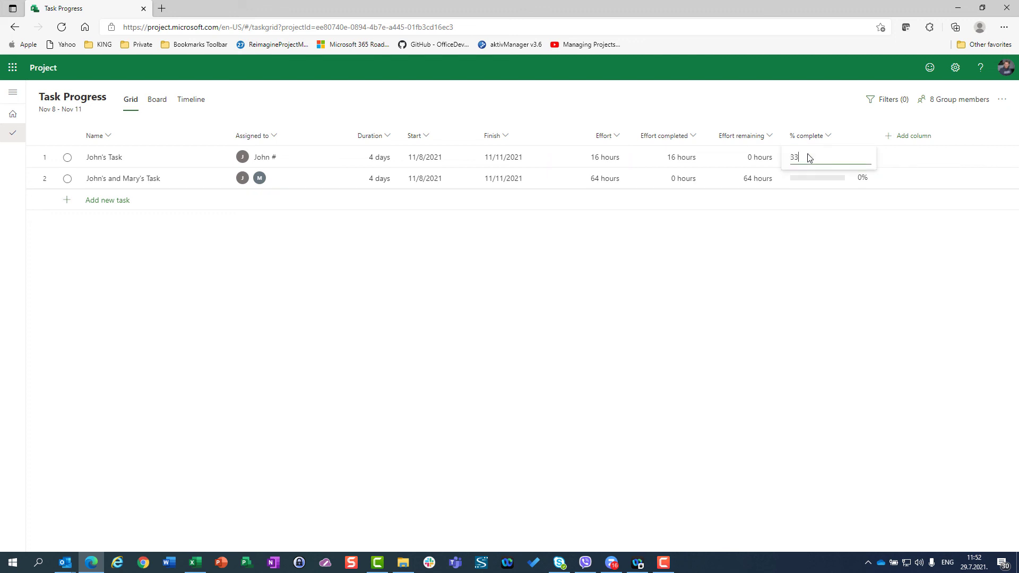
key(BackSpace)
key(BackSpace)
text(100)
key(Return)
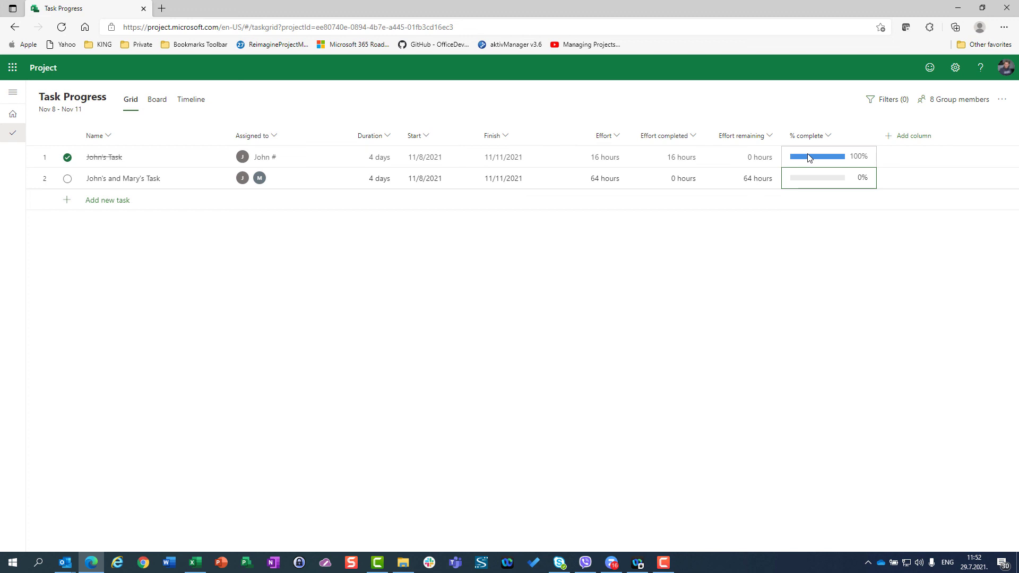
Step: Undo John's Task back to 32 hours at 0%, try 75% complete, then undo it
key(ctrl+z)
key(ctrl+z)
key(ctrl+z)
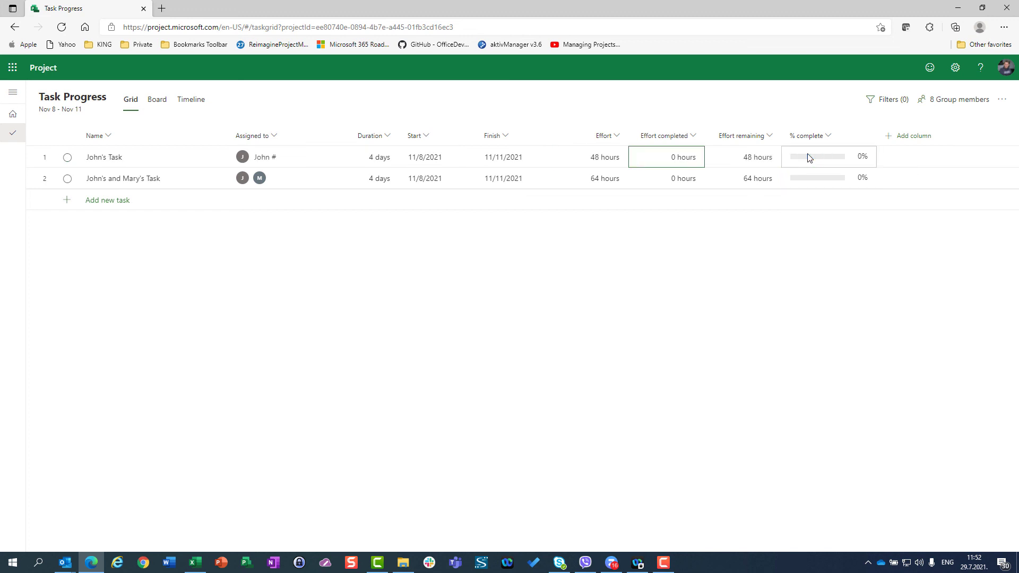
key(ctrl+z)
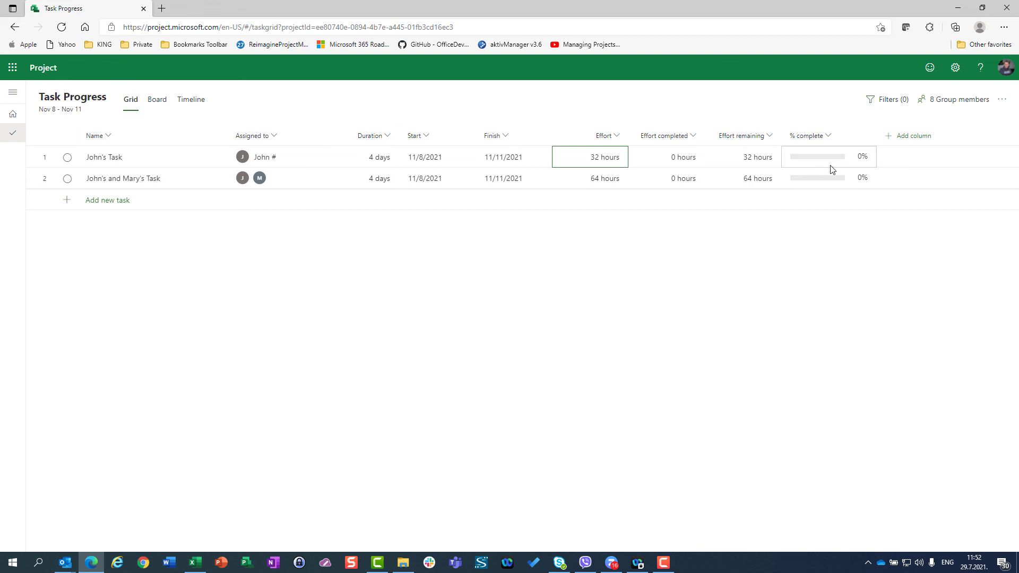
click(821, 160)
text(75)
key(Return)
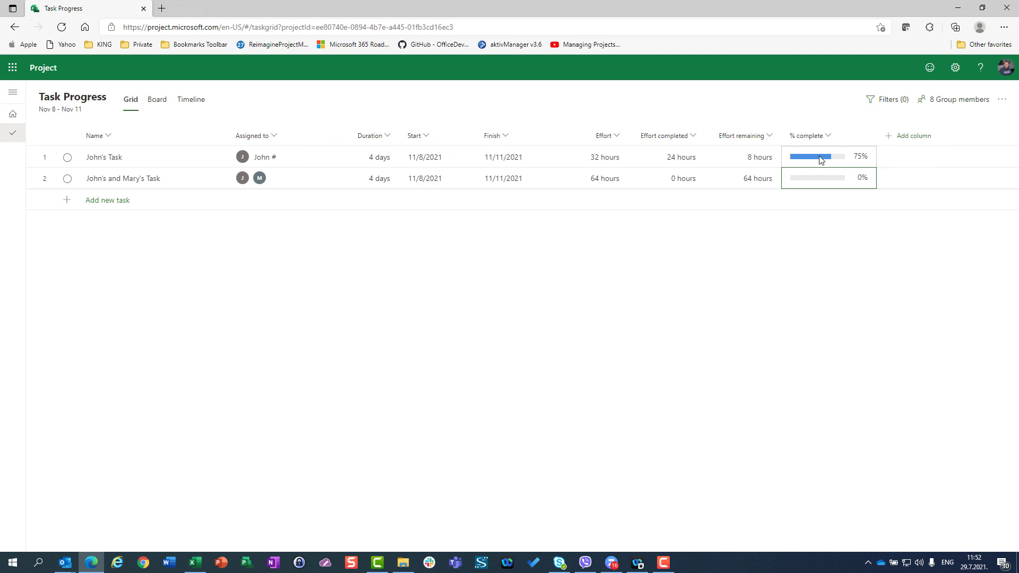
key(ctrl+z)
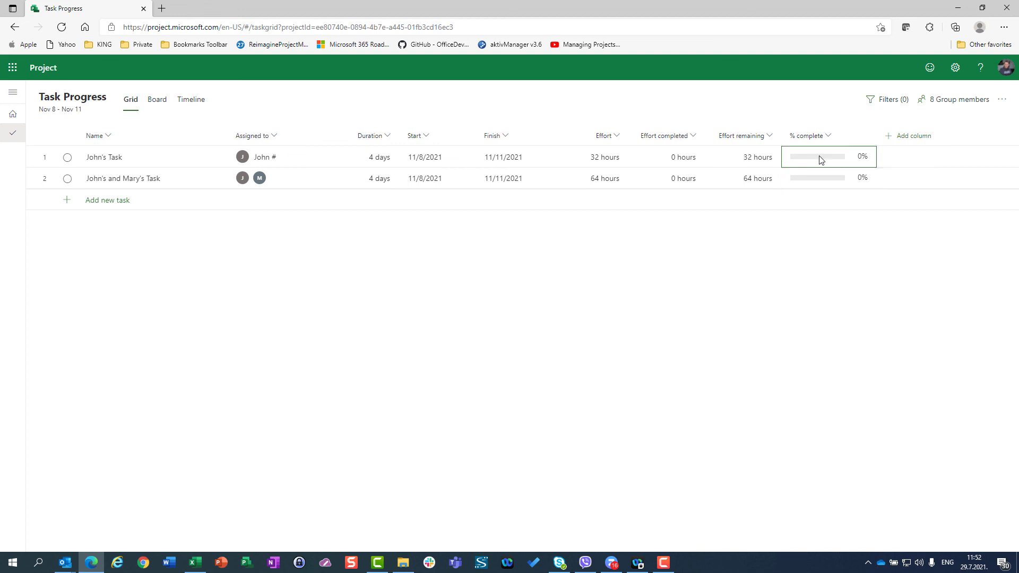
Step: Enter 8 hours of completed effort for John's Task
click(670, 161)
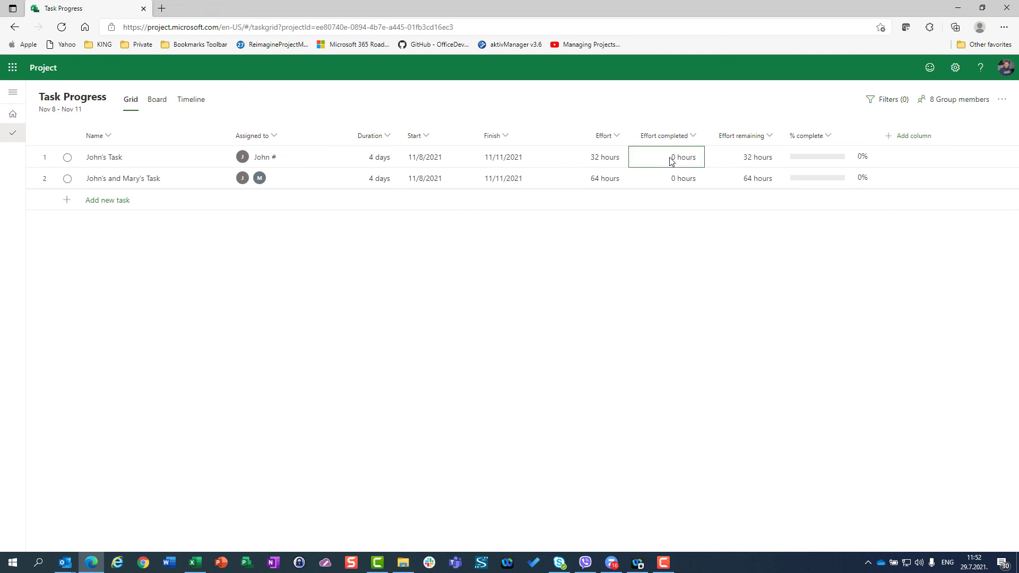
text(8)
key(Return)
click(671, 160)
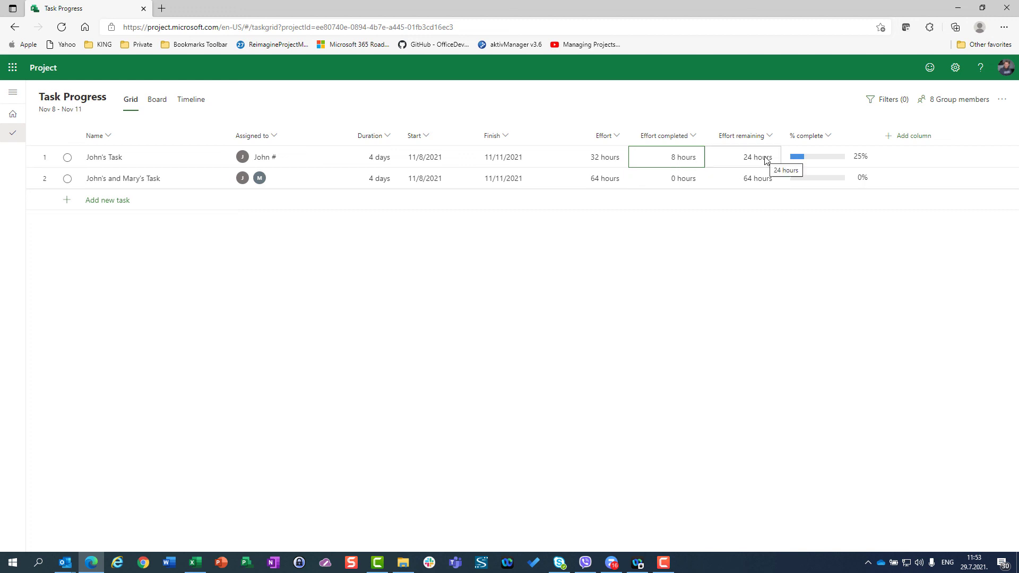
Step: Reduce John's Task effort to 24 hours, leaving 16 remaining
click(597, 162)
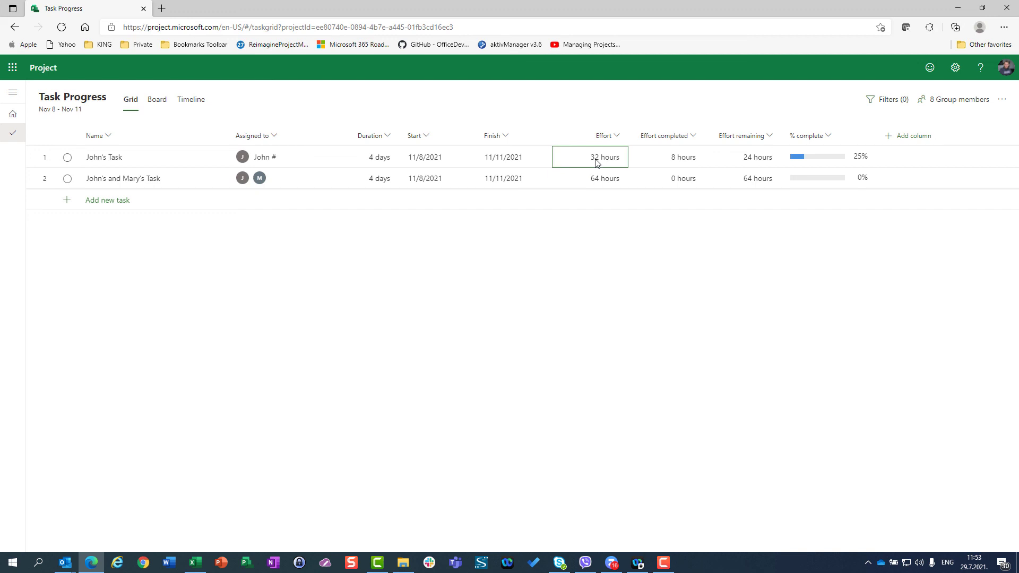
click(597, 162)
text(24)
key(Return)
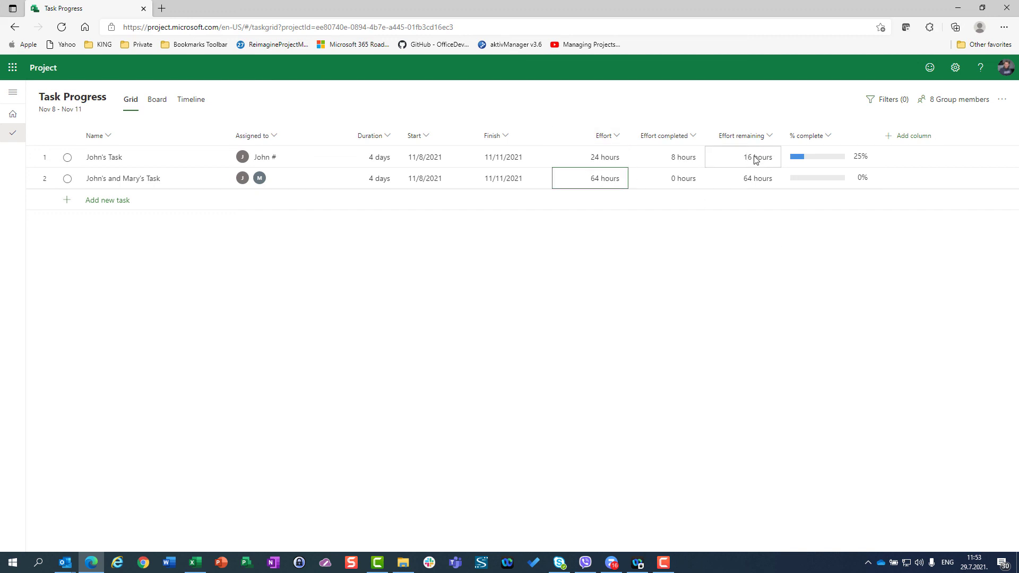